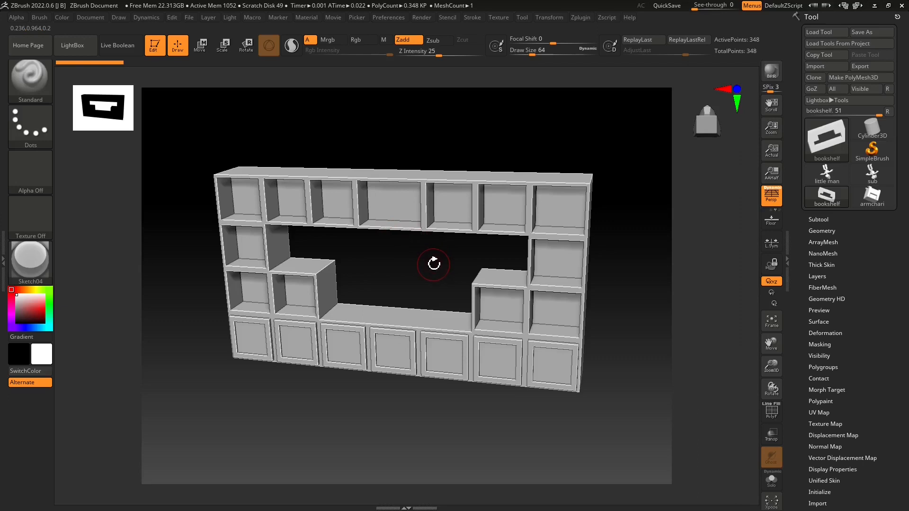
Try the SketchShaded4, SketchToyPlastic and SketchShaded materials on the bookshelf, and return to Sketch04.
click(28, 258)
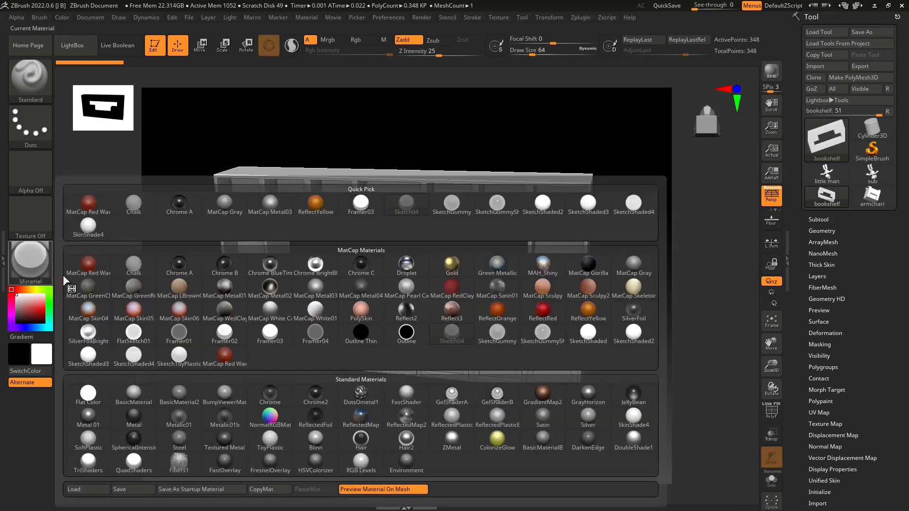
click(134, 356)
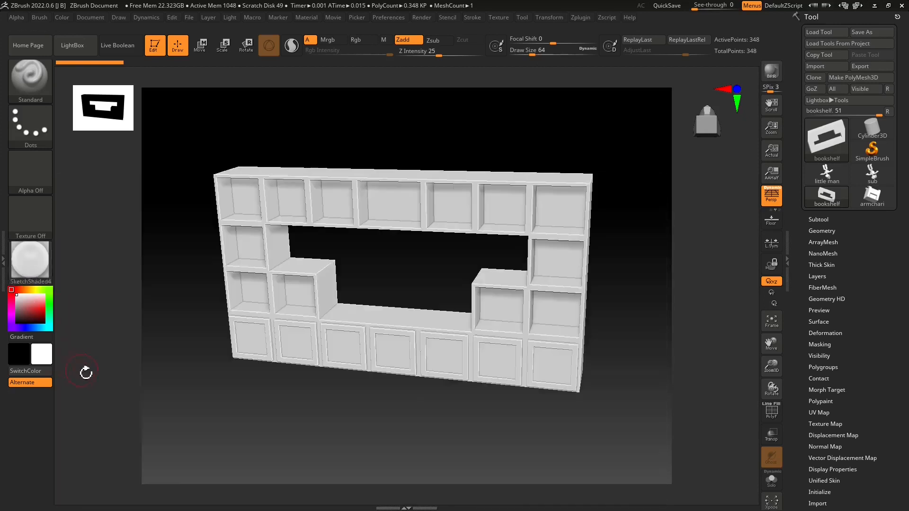
click(29, 259)
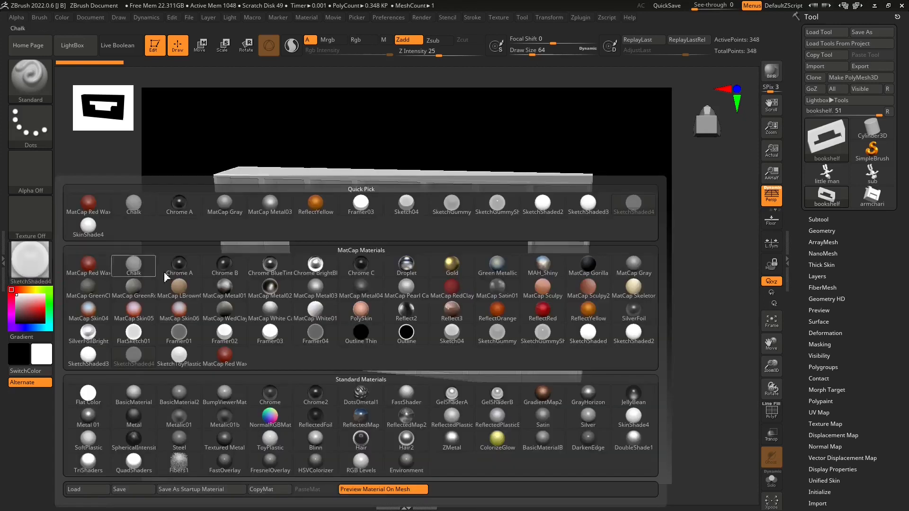
click(179, 355)
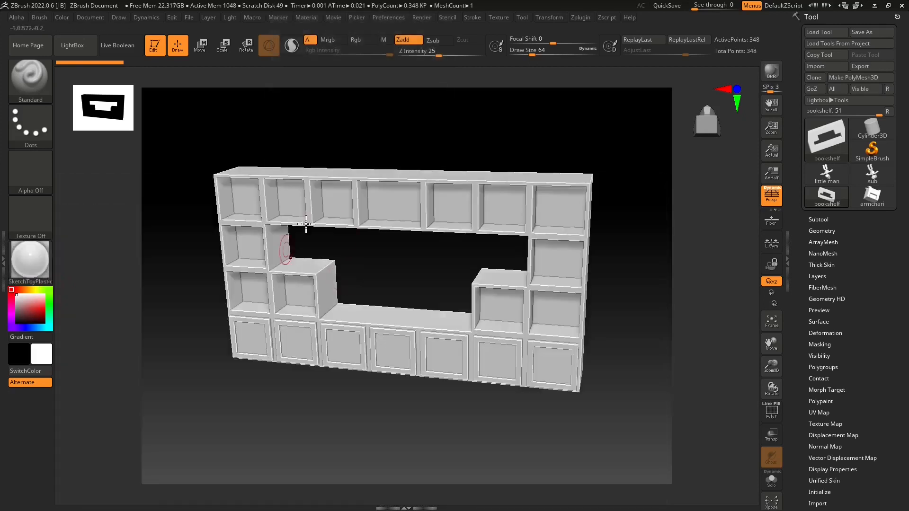
click(26, 262)
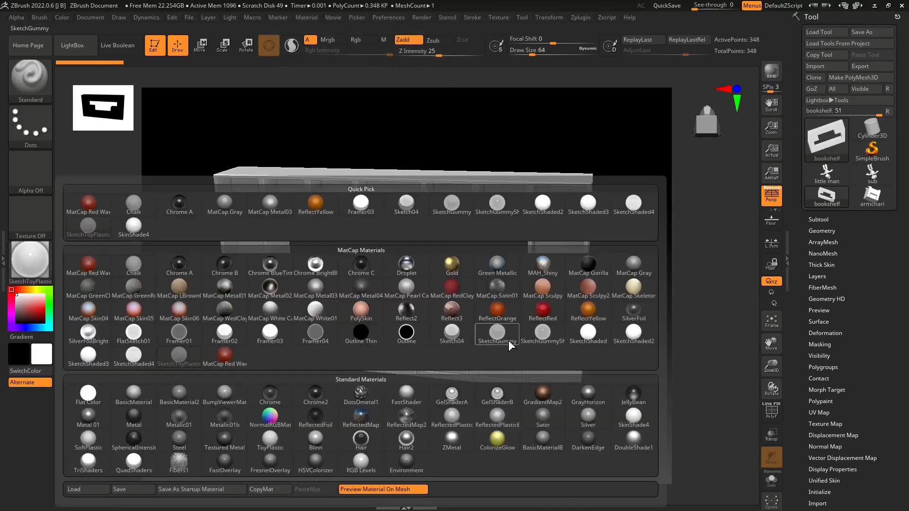
click(583, 337)
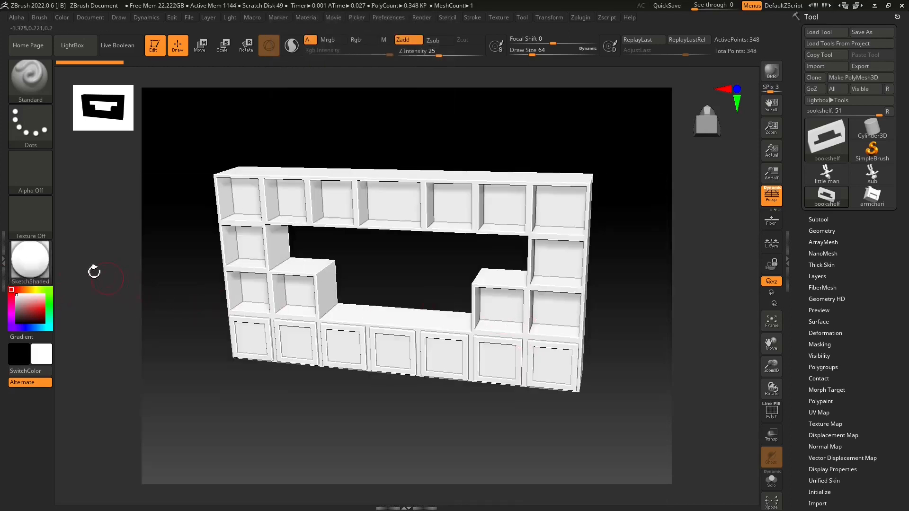
click(29, 261)
click(453, 337)
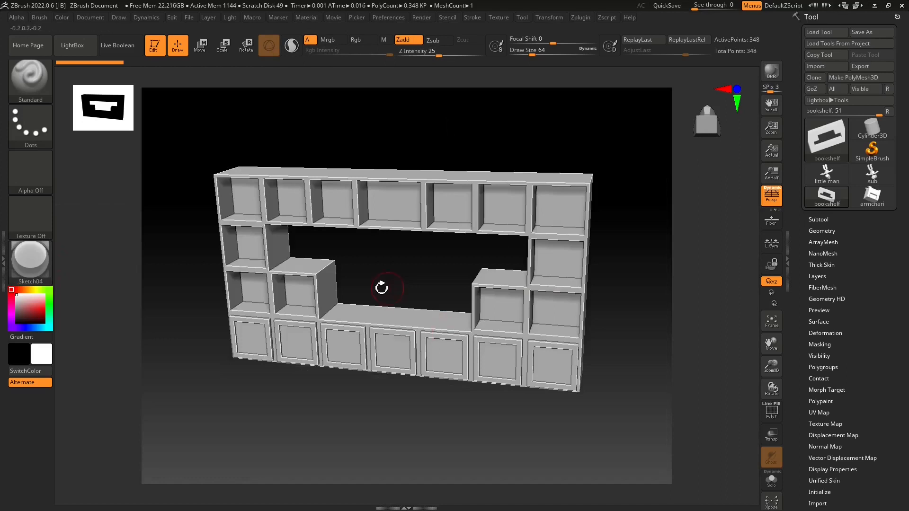
Try the MatCap Gorilla and ReflectRed materials on the bookshelf.
key(m)
mouse_move(450, 337)
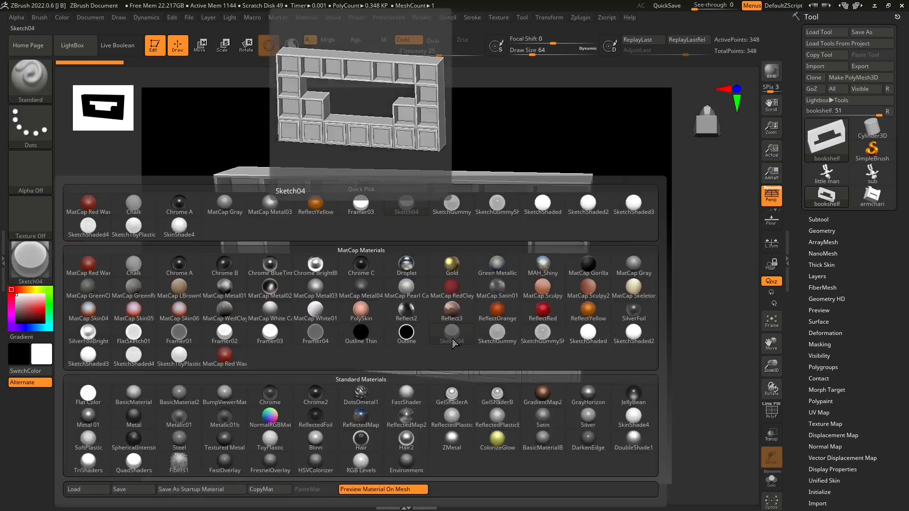
click(588, 269)
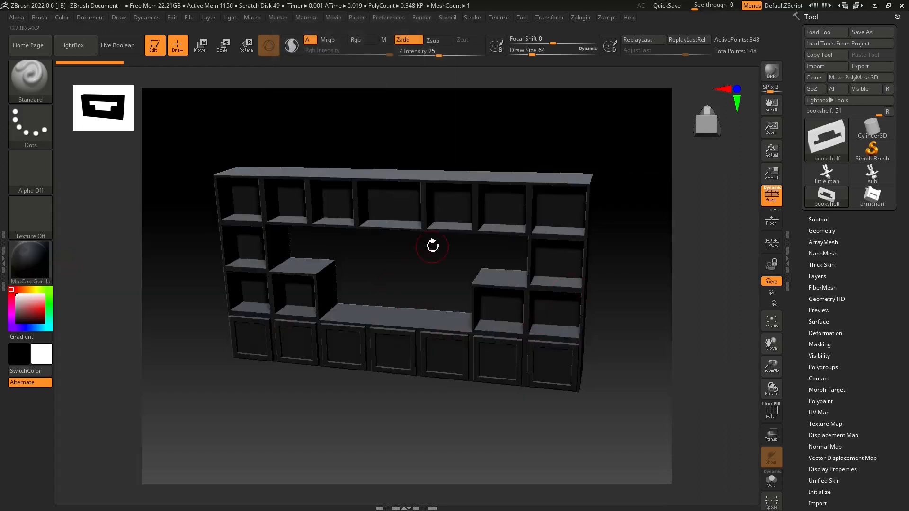
click(52, 258)
click(544, 311)
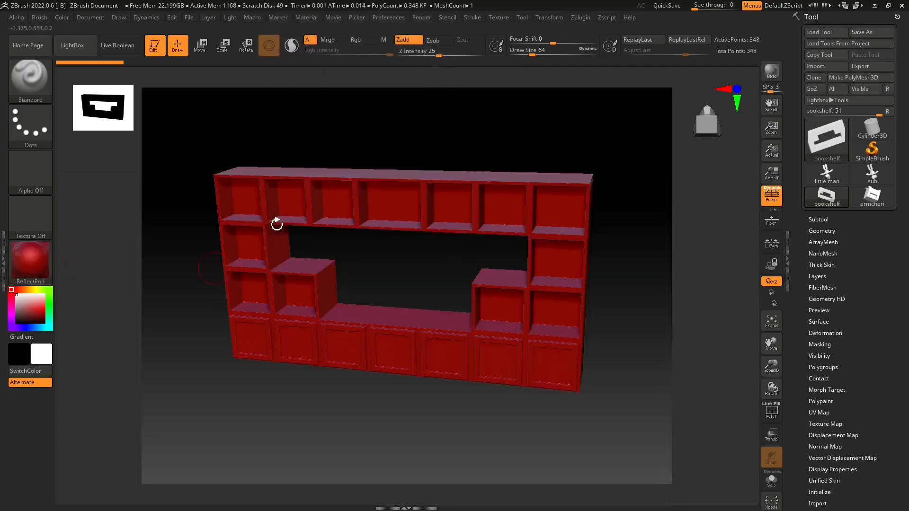
Apply the MatCap Red Wax material to the bookshelf.
click(52, 258)
click(88, 203)
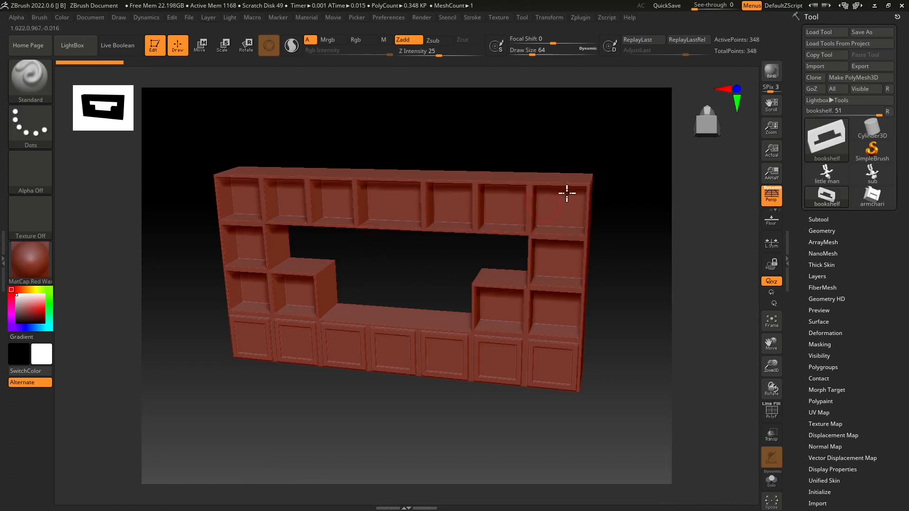
Display the little man, sub and armchari models in turn and inspect each one.
click(831, 175)
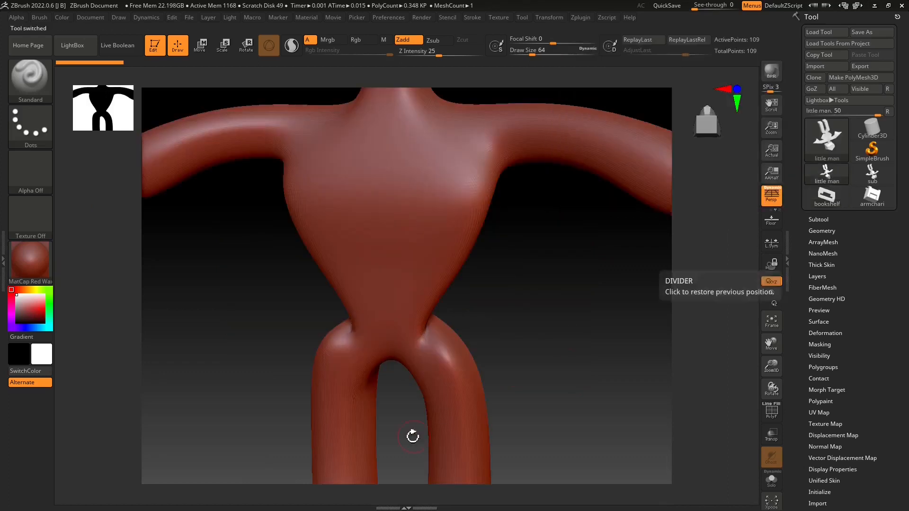
right_drag(332, 296, 505, 291)
click(872, 175)
right_drag(432, 321, 346, 247)
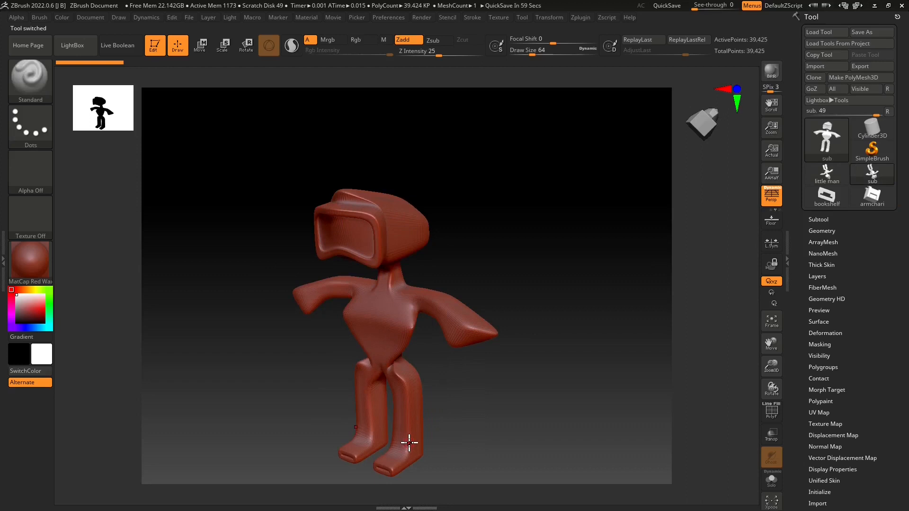
drag(418, 432, 422, 427)
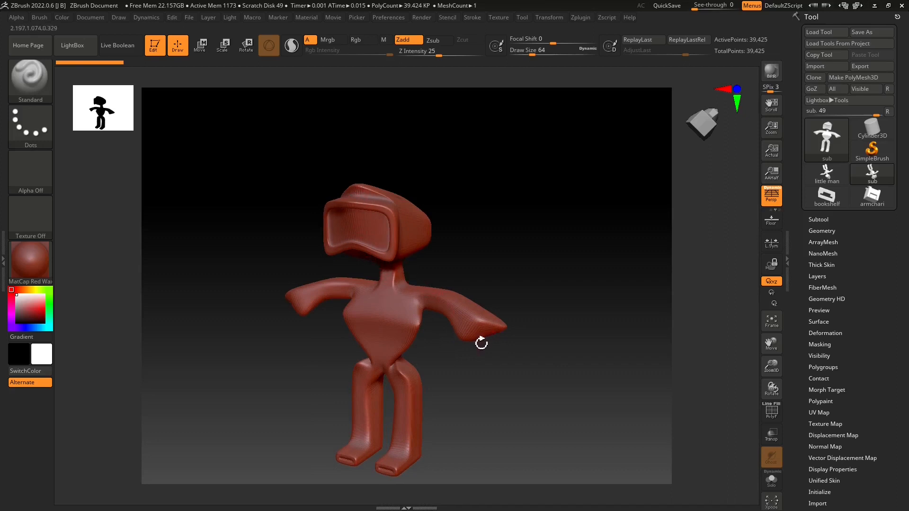
click(872, 196)
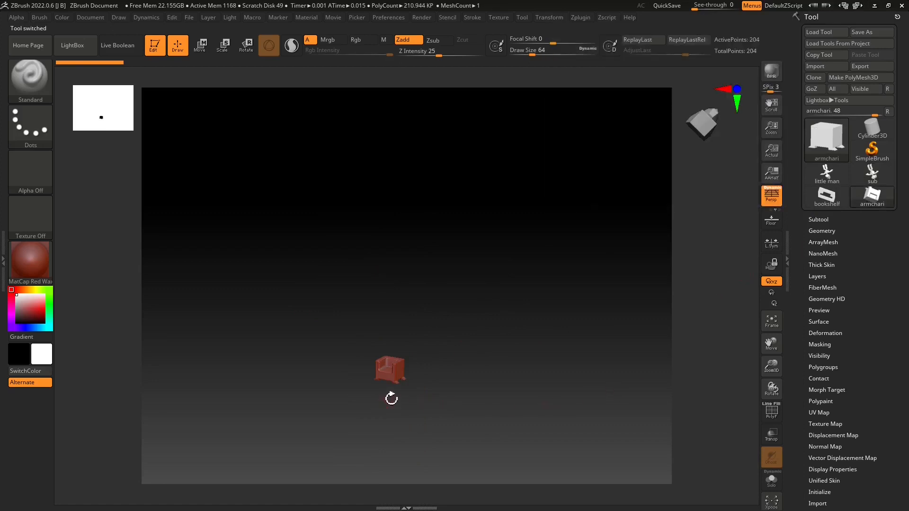
mouse_move(391, 364)
mouse_down()
mouse_move(365, 416)
mouse_move(346, 385)
mouse_move(345, 421)
mouse_move(379, 424)
mouse_move(351, 416)
mouse_move(344, 428)
mouse_up()
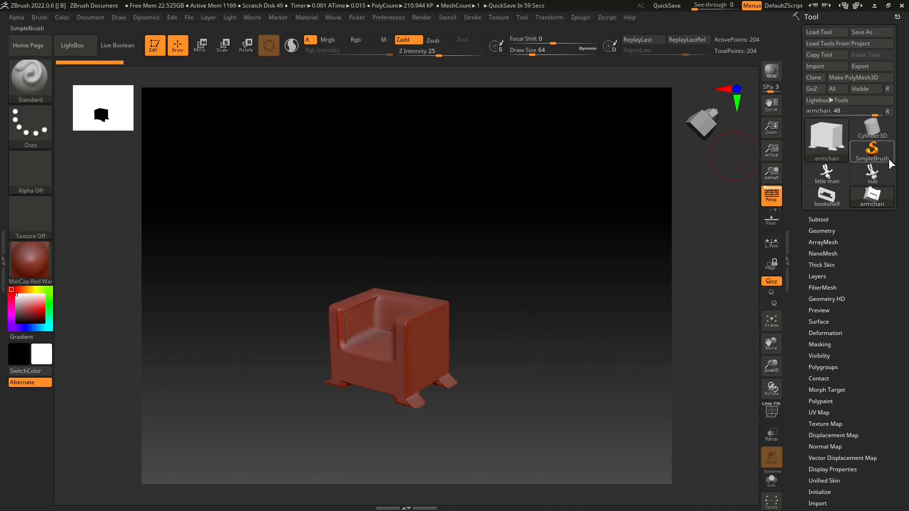
Make little man the active model and fit the whole figure in the view.
click(872, 173)
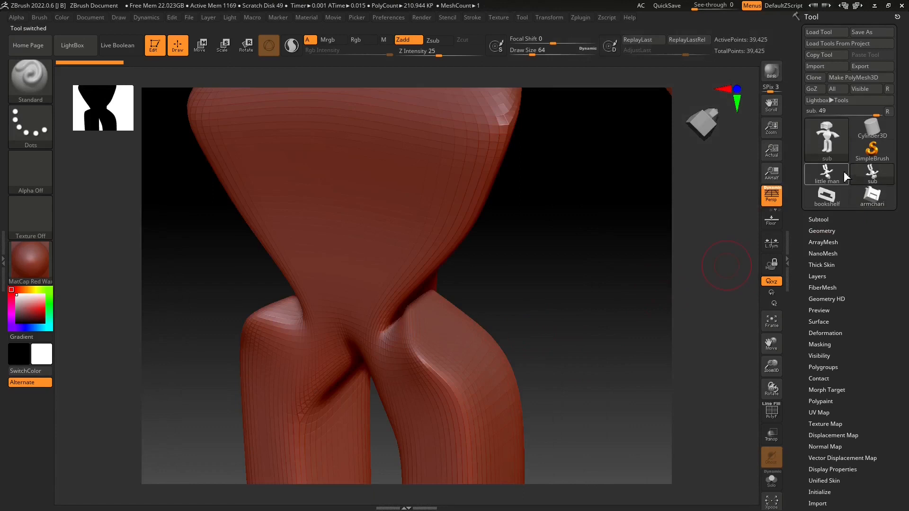
click(844, 172)
ctrl+right_drag(524, 197, 592, 49)
ctrl+right_drag(497, 272, 492, 309)
mouse_move(521, 388)
mouse_down()
mouse_move(504, 333)
mouse_move(489, 335)
mouse_move(397, 171)
mouse_up()
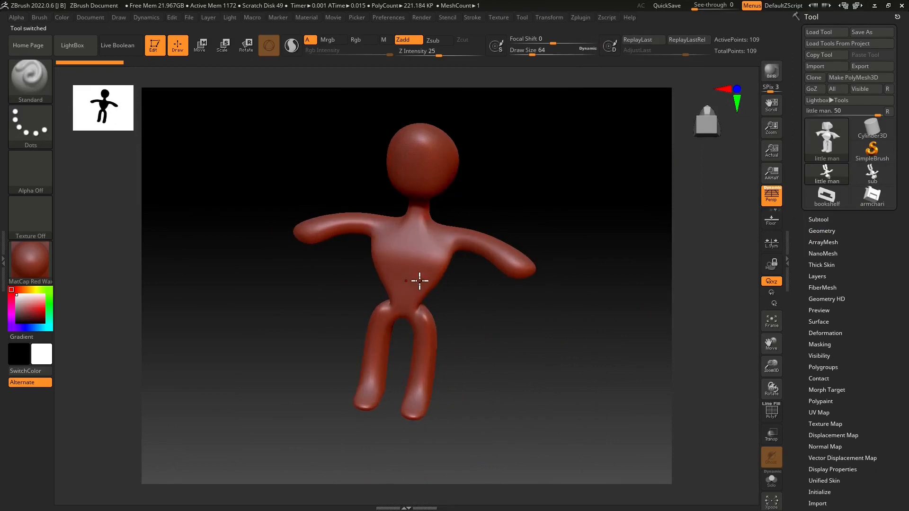
right_drag(420, 281, 408, 283)
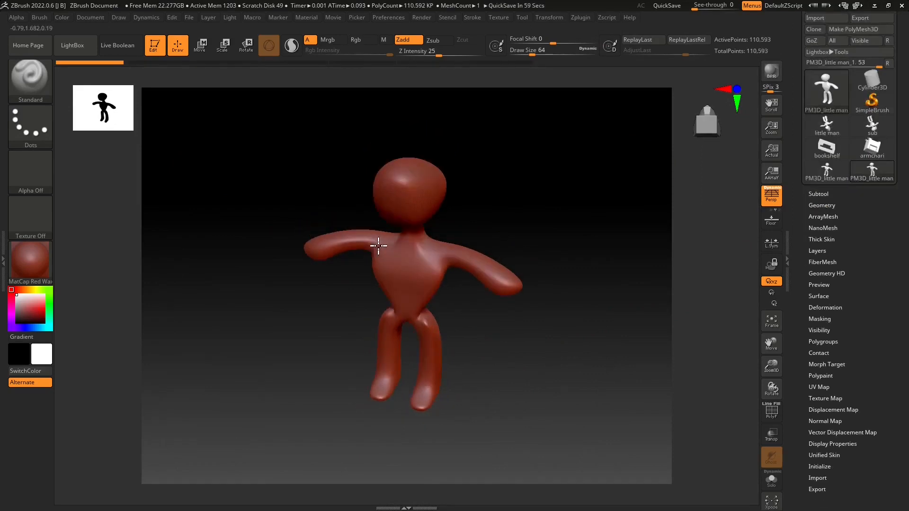
Sculpt slanted brow ridges and a curved mouth on the front of the little man's head with the Standard brush.
ctrl+right_drag(385, 191, 390, 276)
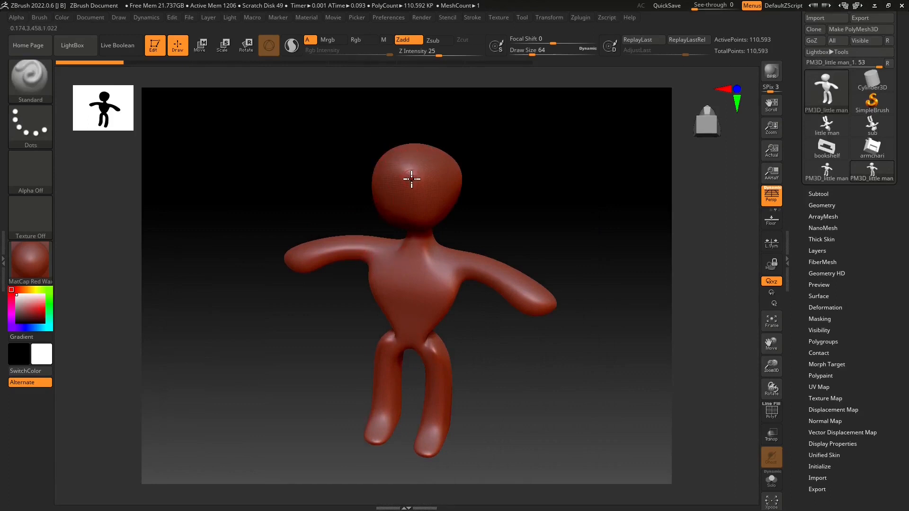
key(ctrl)
ctrl+right_drag(414, 180, 412, 371)
right_drag(382, 245, 388, 242)
alt+right_drag(369, 333, 379, 321)
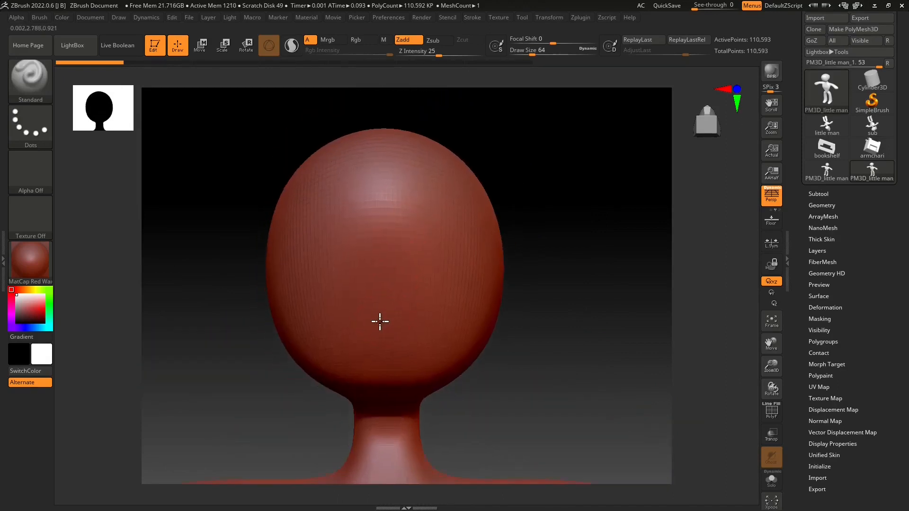
mouse_move(313, 211)
mouse_down()
mouse_move(381, 241)
mouse_move(471, 212)
mouse_up()
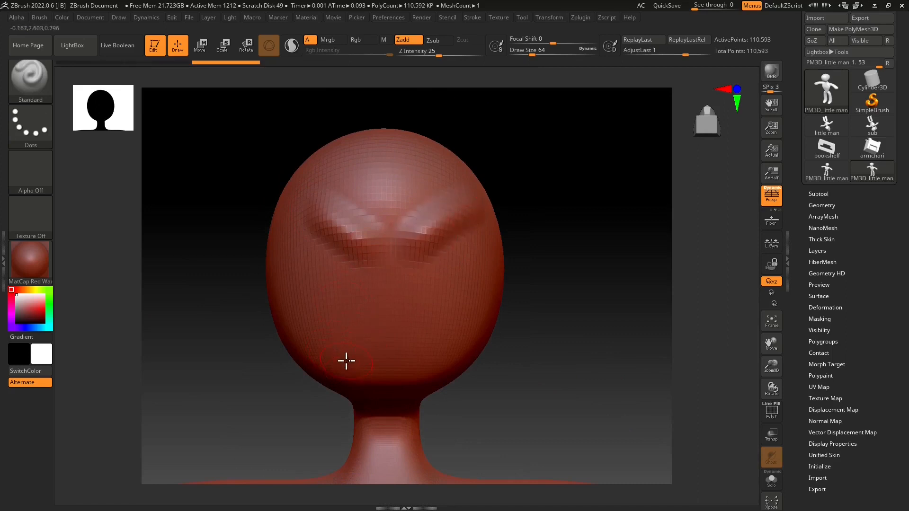
mouse_move(329, 341)
mouse_down()
mouse_move(427, 363)
mouse_move(457, 333)
mouse_up()
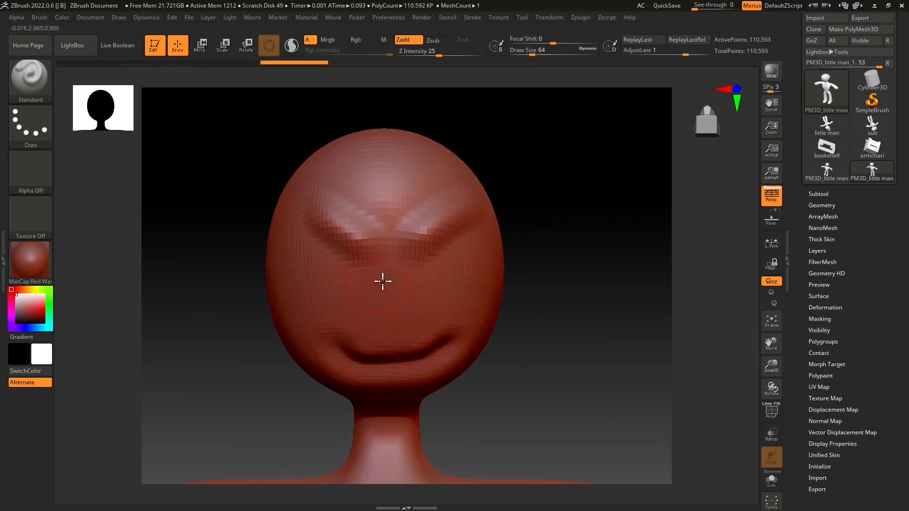
Build up the nose and the ridge between the brows, and carve eye hollows on both sides of the nose.
drag(387, 264, 386, 324)
alt+drag(347, 272, 324, 264)
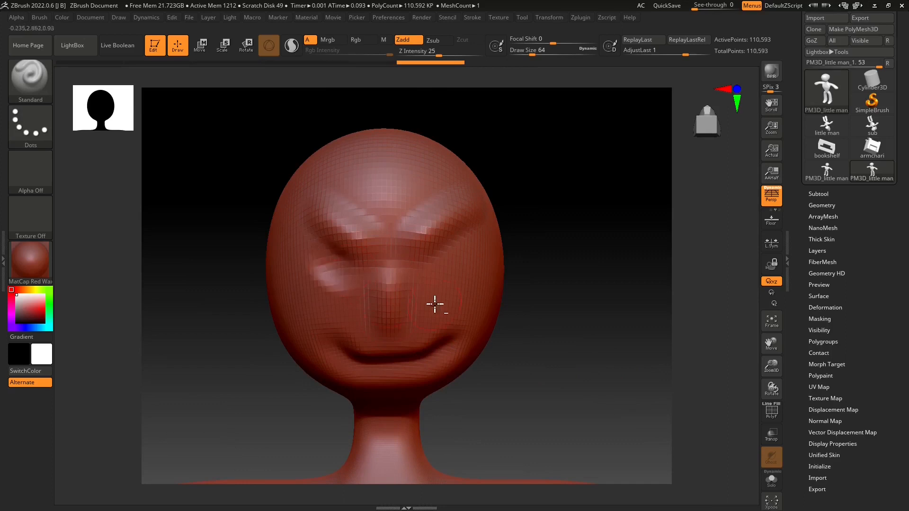
alt+drag(415, 276, 442, 248)
drag(393, 311, 393, 332)
mouse_move(363, 235)
mouse_down()
mouse_move(397, 239)
mouse_move(385, 249)
mouse_up()
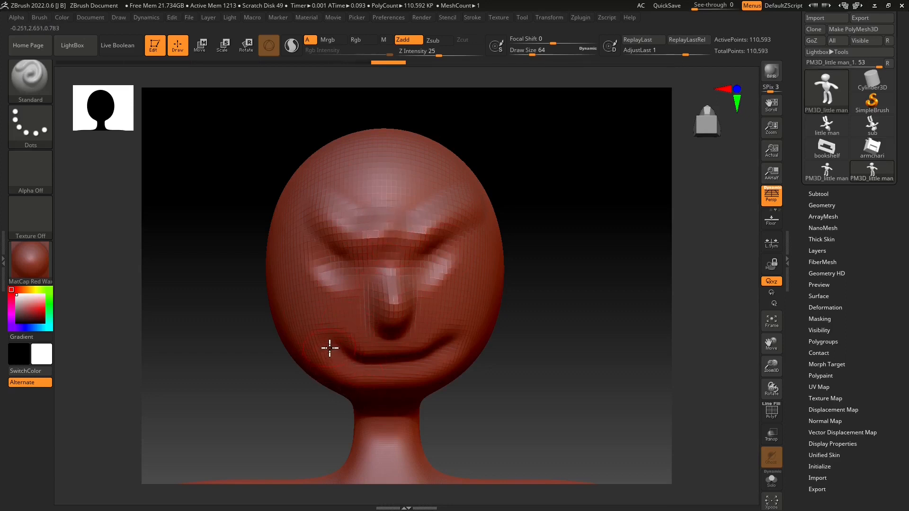
Reinforce the curved mouth with further strokes out to its corners.
mouse_move(330, 345)
mouse_down()
mouse_move(361, 367)
mouse_move(383, 368)
mouse_move(432, 360)
mouse_move(455, 332)
mouse_up()
drag(337, 345, 316, 335)
mouse_move(393, 380)
right_down()
mouse_move(412, 386)
mouse_move(413, 294)
mouse_move(417, 356)
right_up()
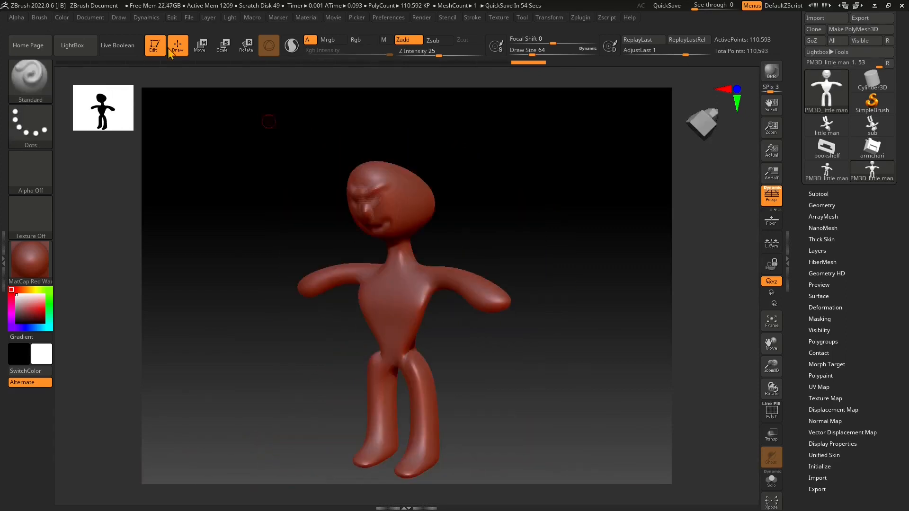
Open the Mnqn_Scene1.ZPR project from the Mannequin folder without saving the current project.
click(93, 47)
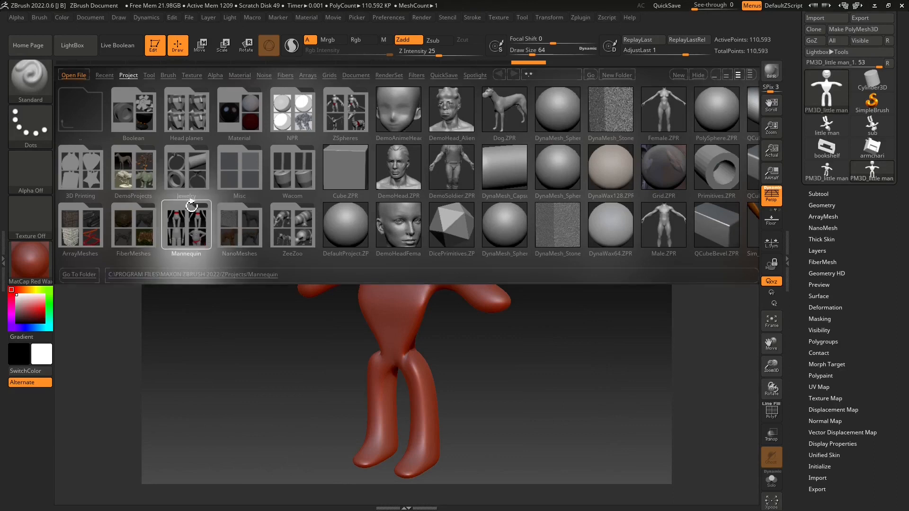
click(127, 75)
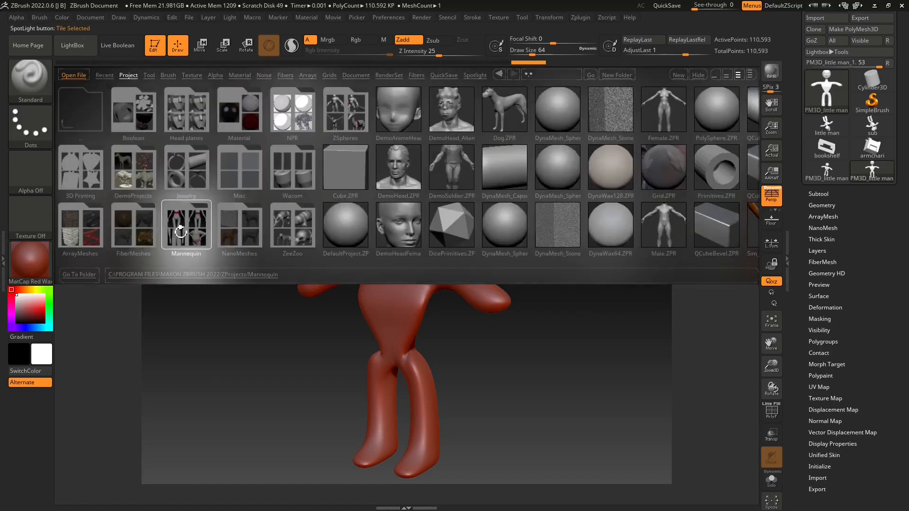
click(193, 232)
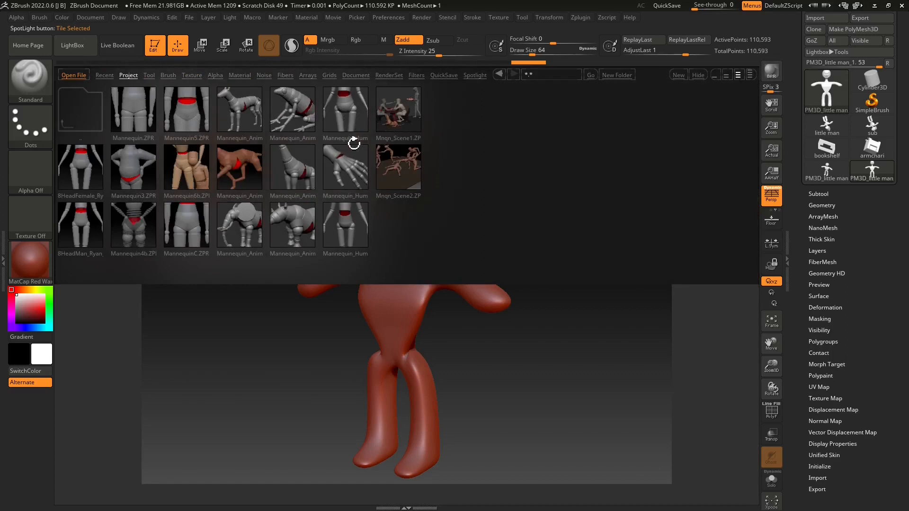
double_click(402, 107)
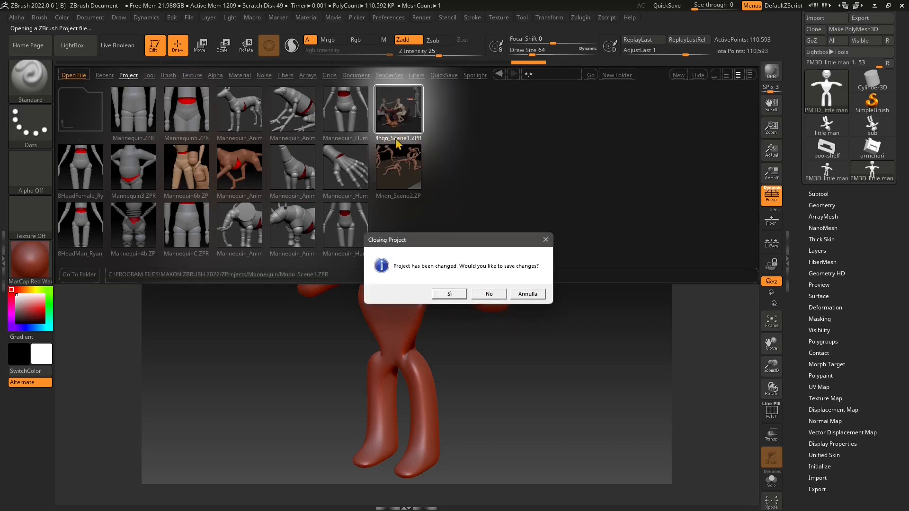
click(472, 294)
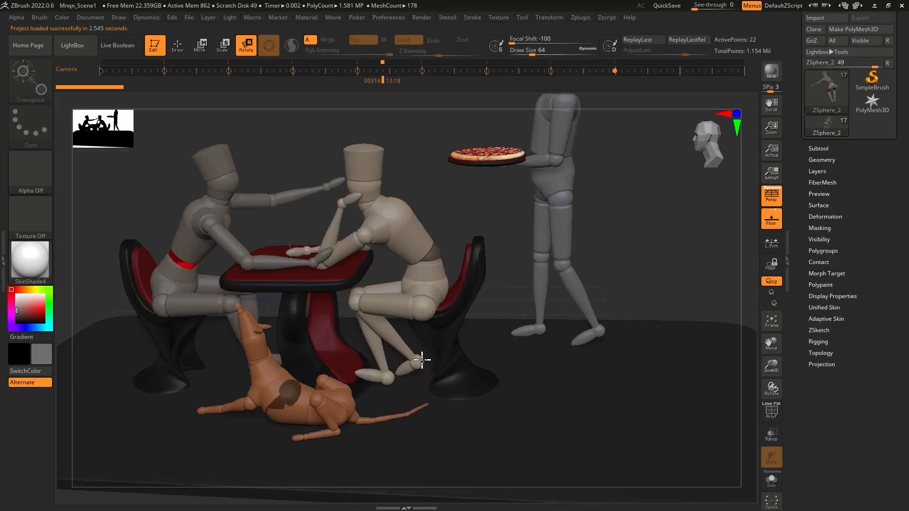
right_drag(414, 368, 399, 341)
shift+right_drag(337, 306, 352, 312)
alt+right_drag(310, 268, 441, 242)
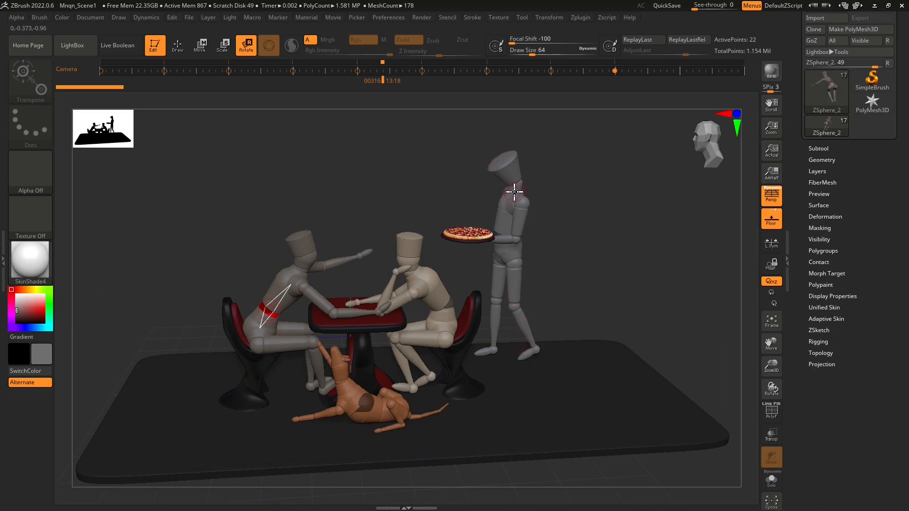
mouse_move(374, 290)
right_down()
mouse_move(376, 305)
mouse_move(327, 315)
mouse_move(350, 329)
mouse_move(373, 304)
right_up()
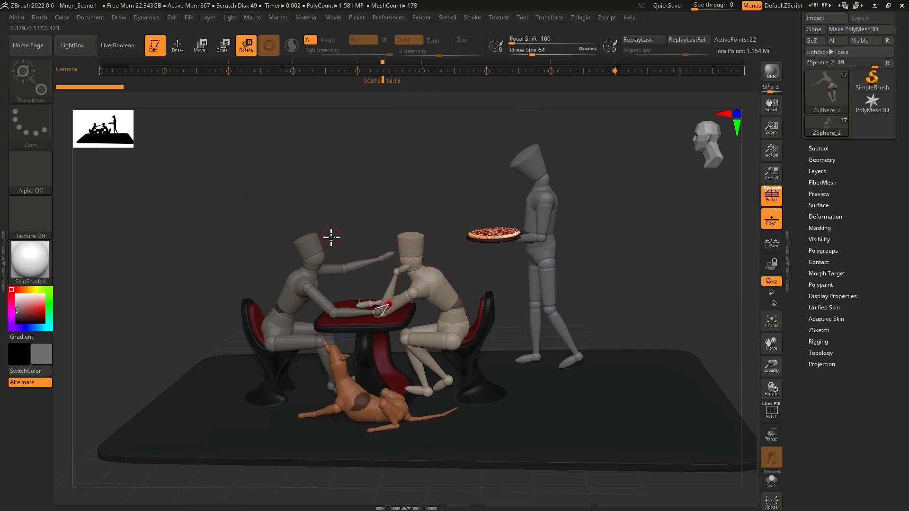
Open the Mannequin5.ZPR project from the Mannequin folder.
click(76, 47)
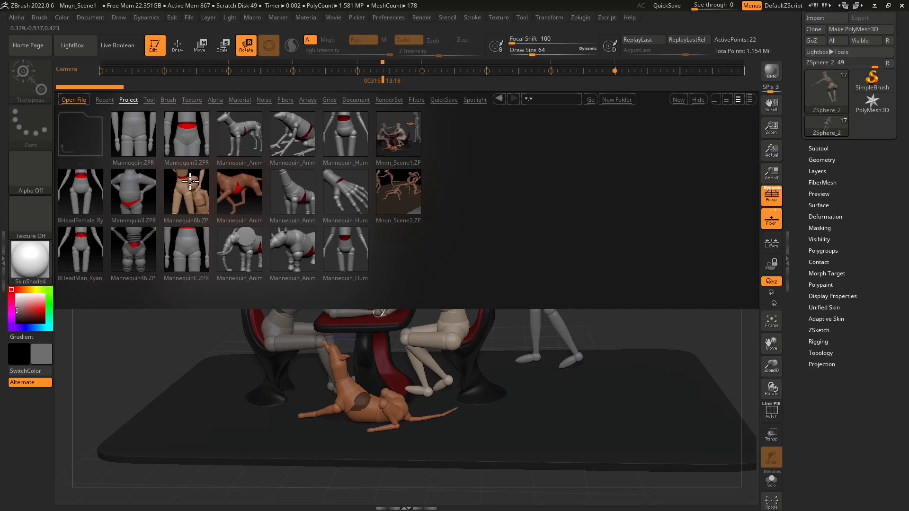
click(195, 149)
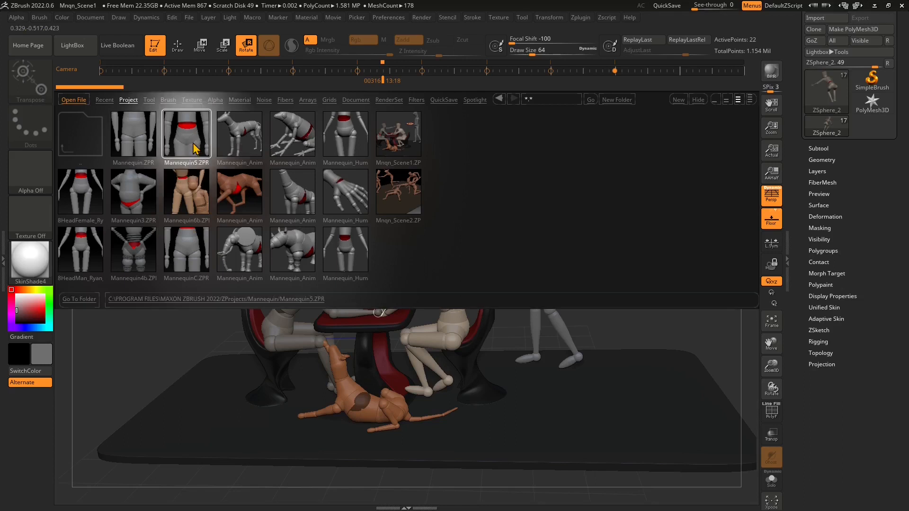
click(191, 136)
click(492, 293)
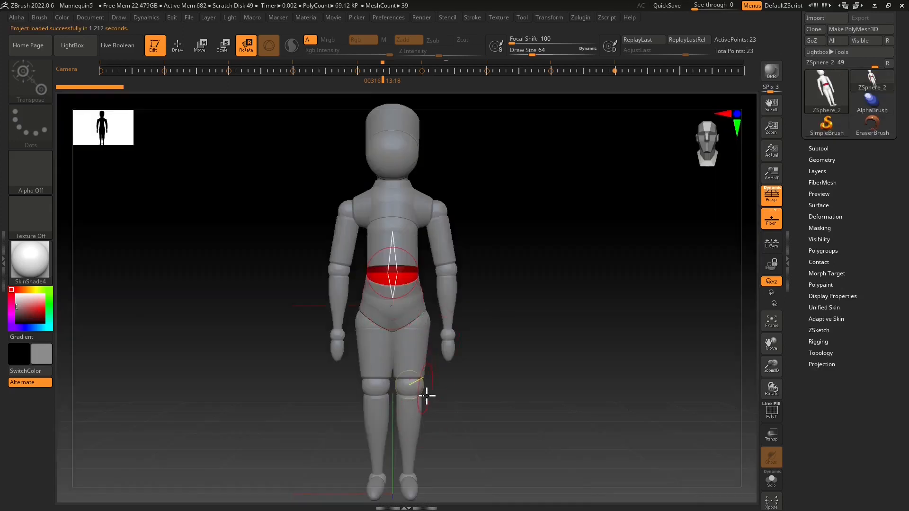
Move the mannequin's wrists away from the body and widen the shoulders with the Move tool.
ctrl+right_drag(428, 411, 429, 387)
right_drag(367, 297, 385, 313)
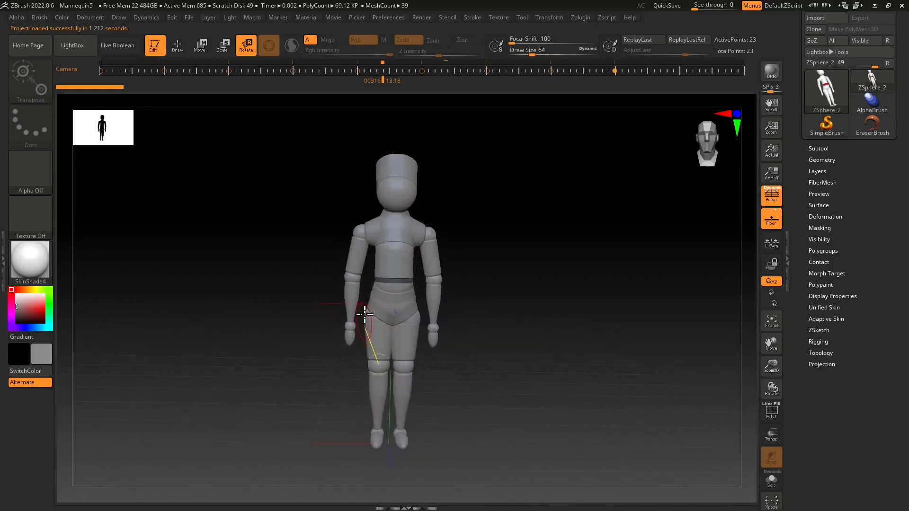
right_drag(412, 349, 404, 386)
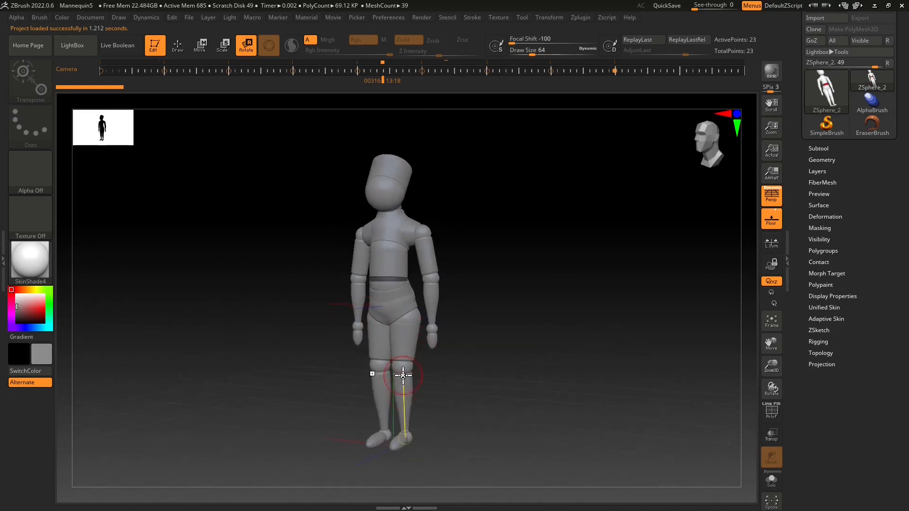
right_drag(382, 248, 407, 257)
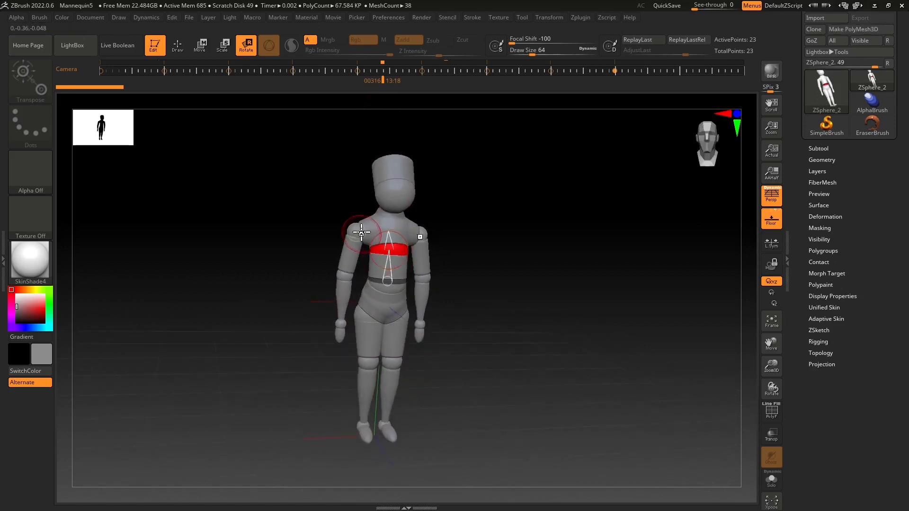
right_drag(398, 313, 374, 308)
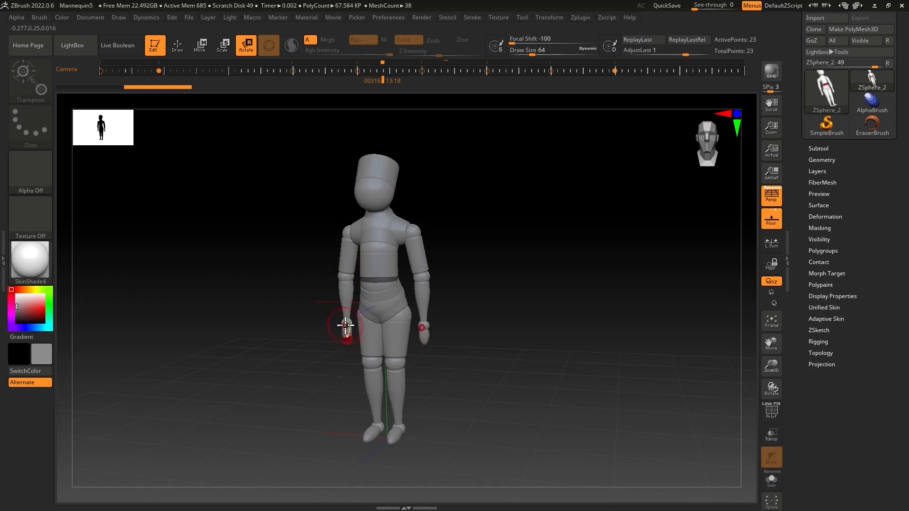
drag(346, 321, 346, 323)
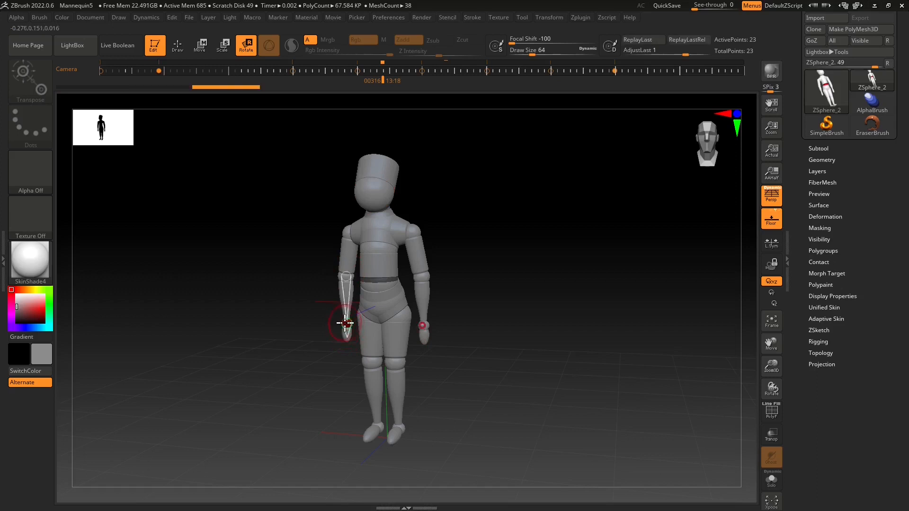
click(199, 45)
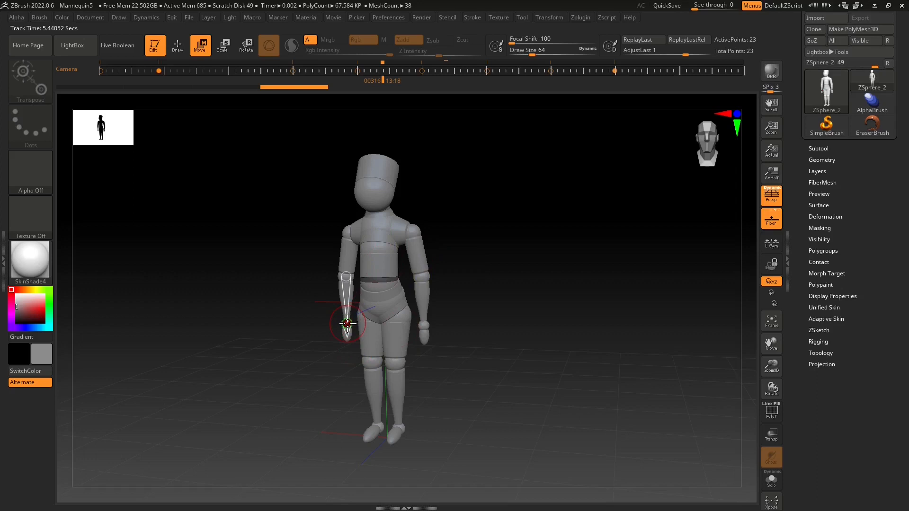
drag(345, 325, 323, 321)
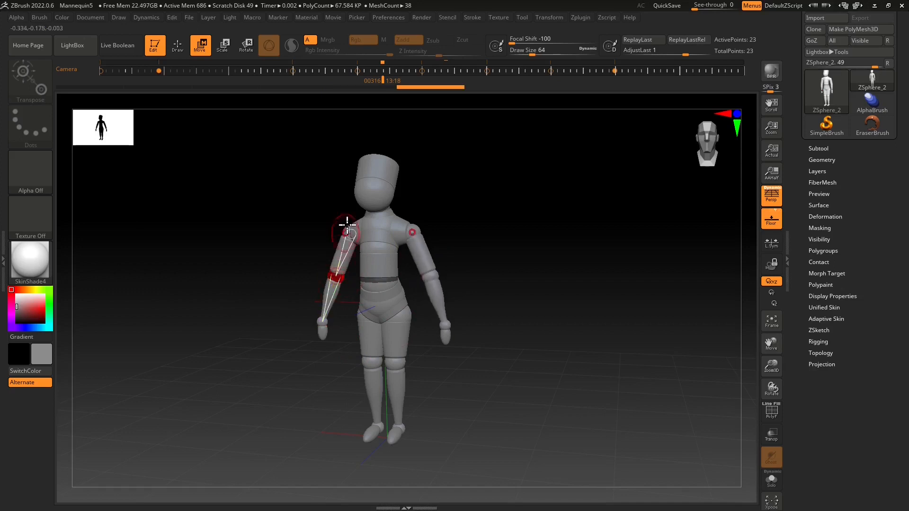
drag(348, 232, 344, 232)
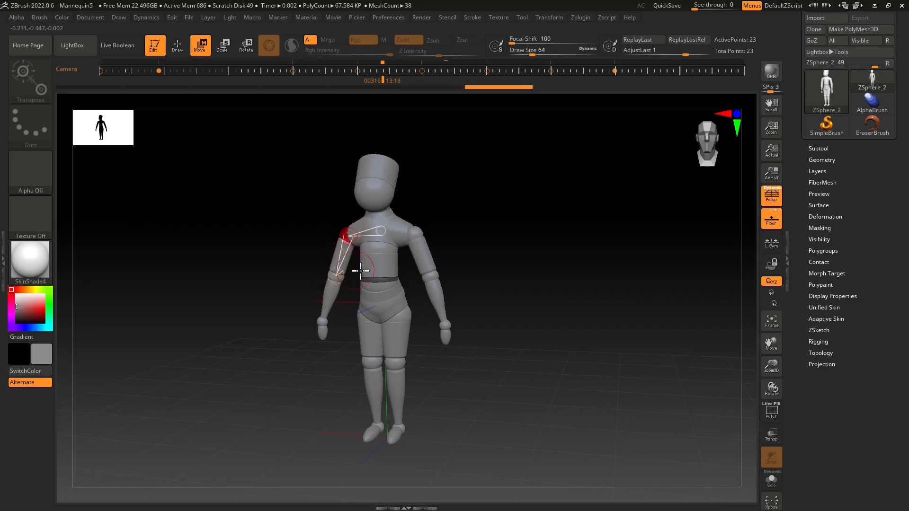
drag(345, 234, 339, 232)
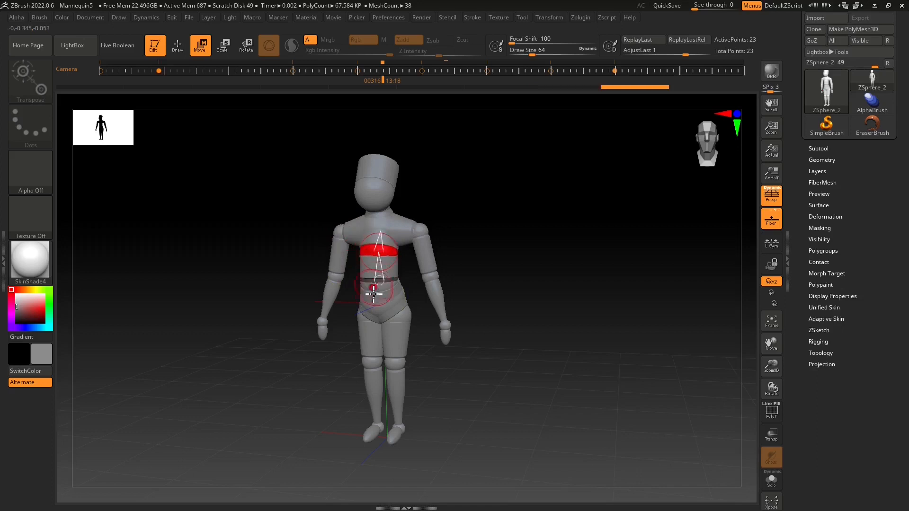
Move the mannequin's knees and ankles outward to spread the legs into a wider stance.
drag(364, 361, 367, 361)
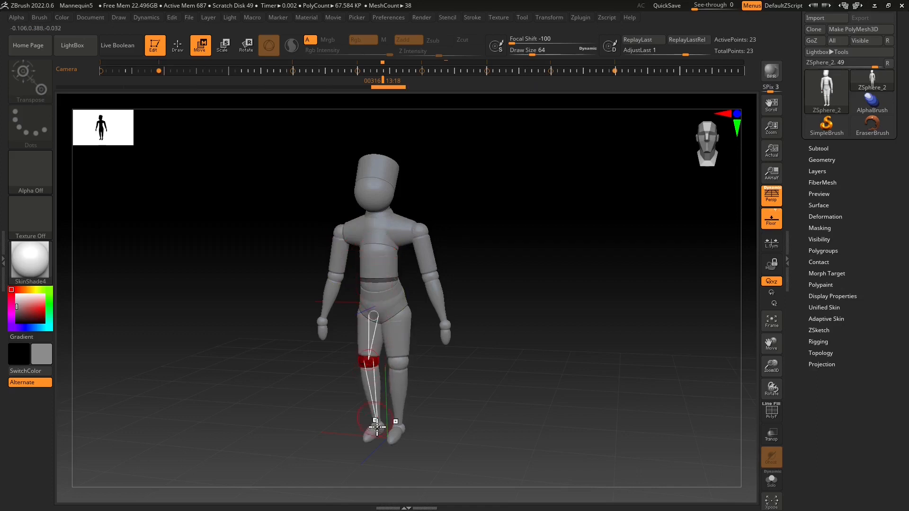
drag(381, 426, 368, 426)
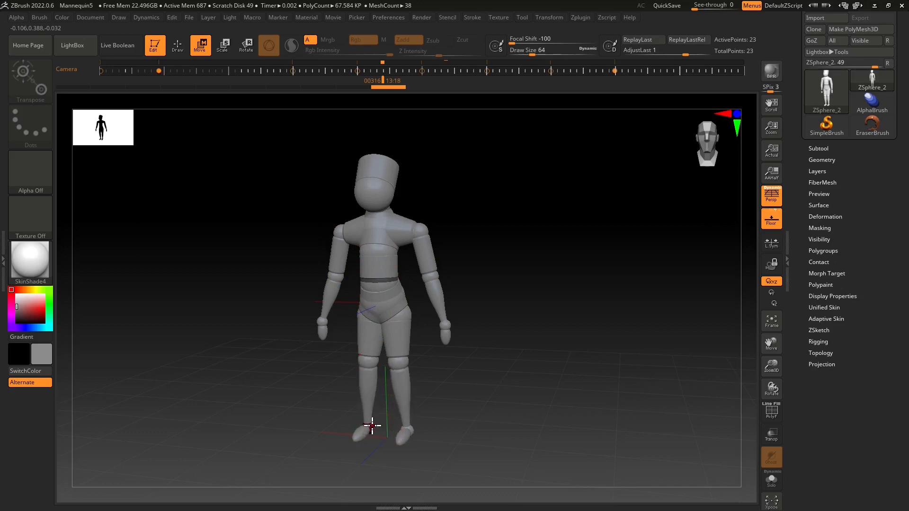
drag(369, 357, 365, 364)
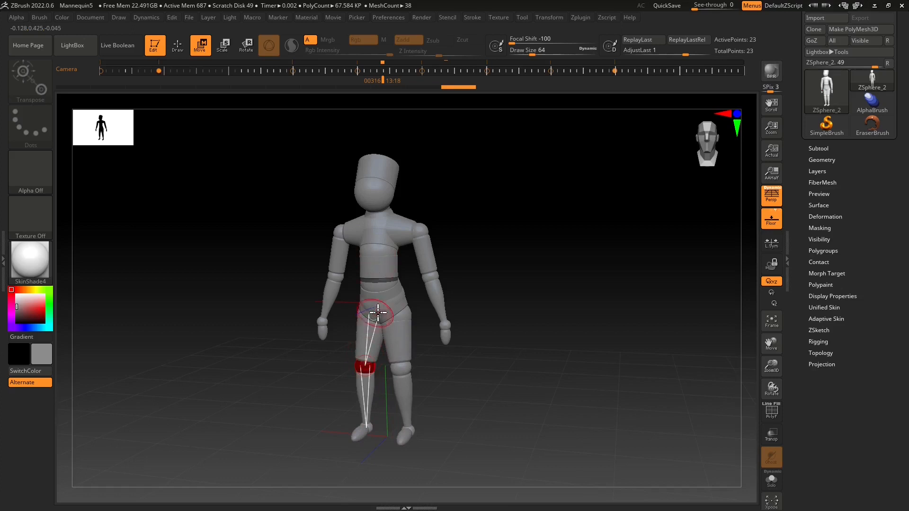
Raise the mannequin's head to lengthen the neck, and enlarge the head ball slightly with Scale.
drag(379, 194, 388, 156)
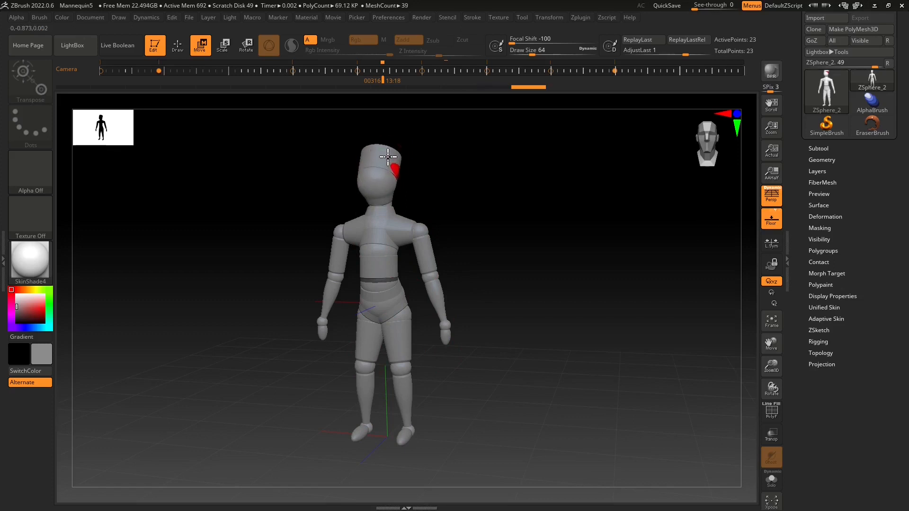
right_click(371, 342)
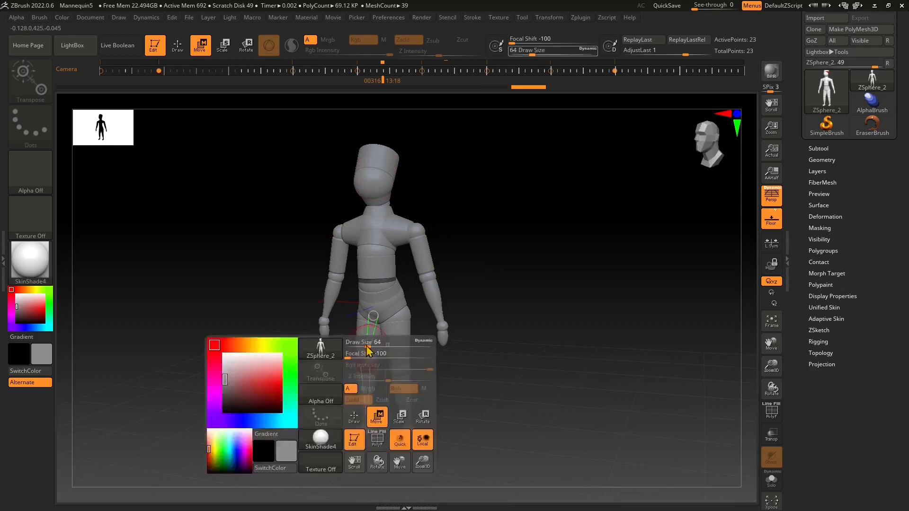
click(222, 46)
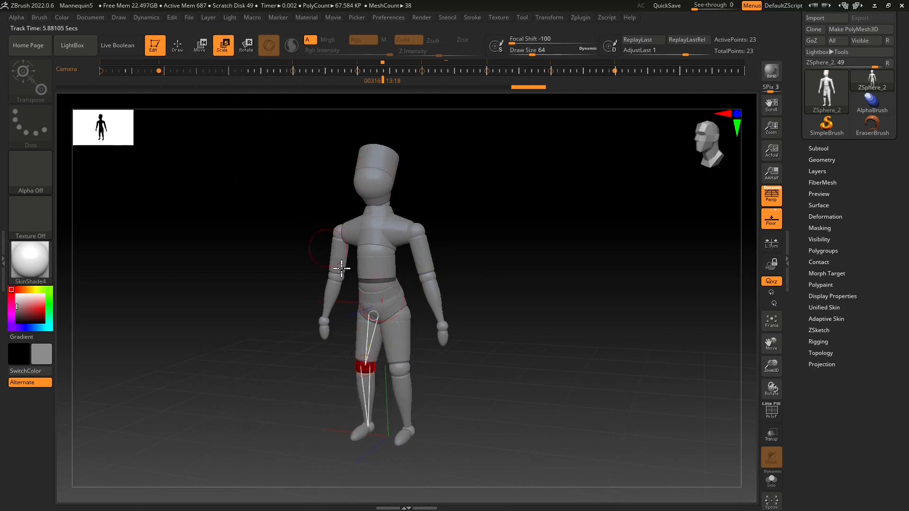
click(381, 183)
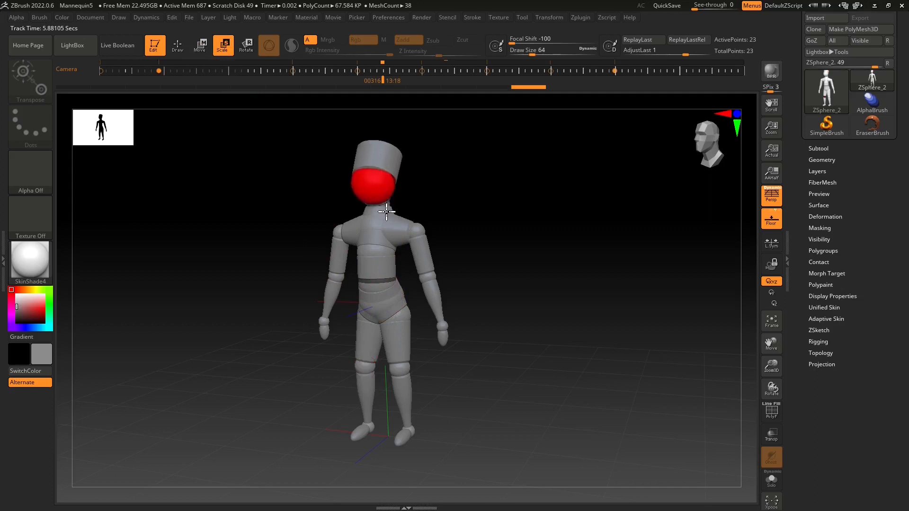
drag(379, 204, 377, 182)
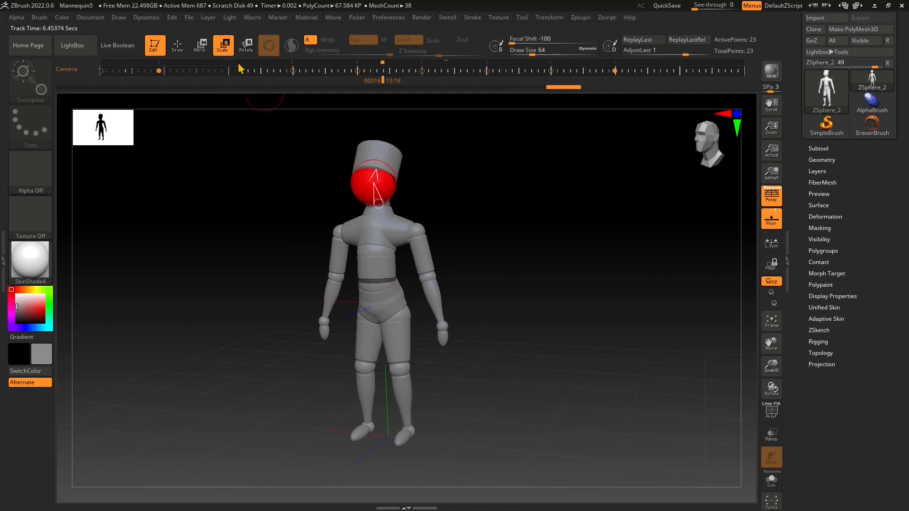
Rotate the mannequin's arms outward from the shoulders and adjust the angle of the hand.
click(198, 48)
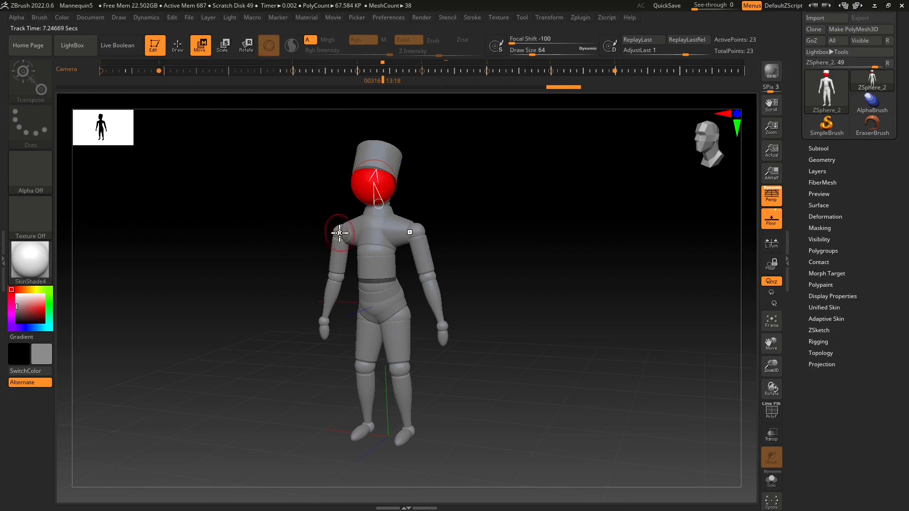
key(r)
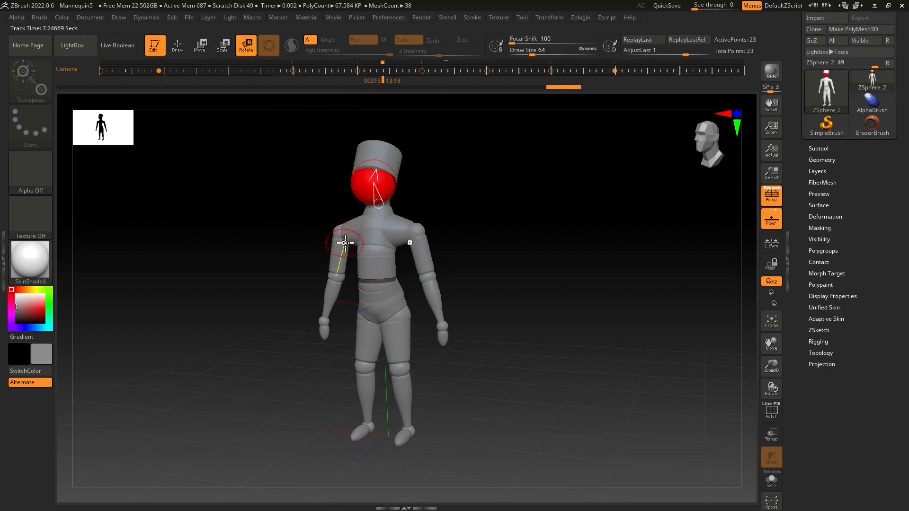
drag(337, 233, 307, 274)
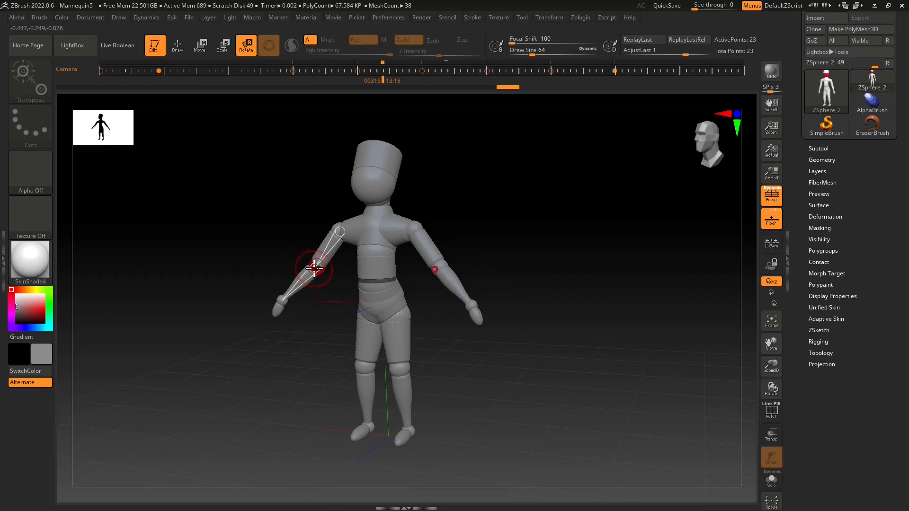
drag(301, 284, 269, 309)
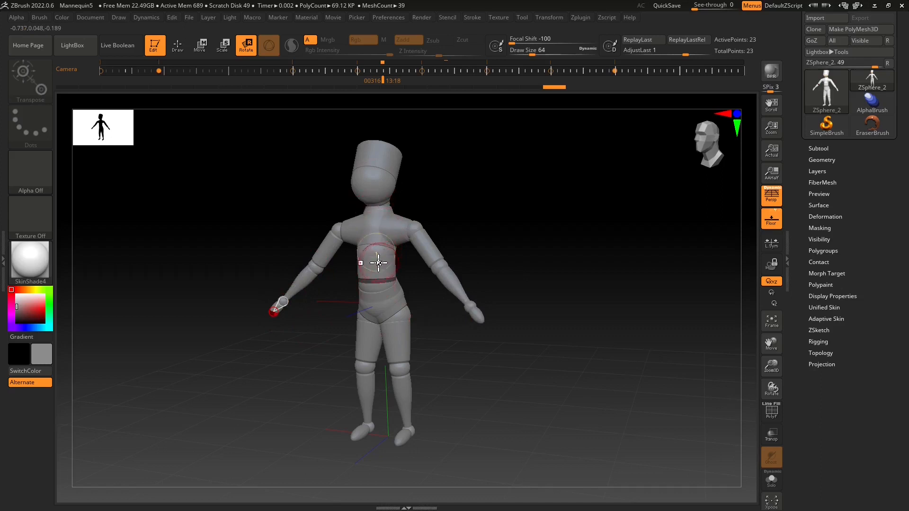
Scale up the mannequin's chest, shoulder joints and waist to give it a bulkier torso.
key(e)
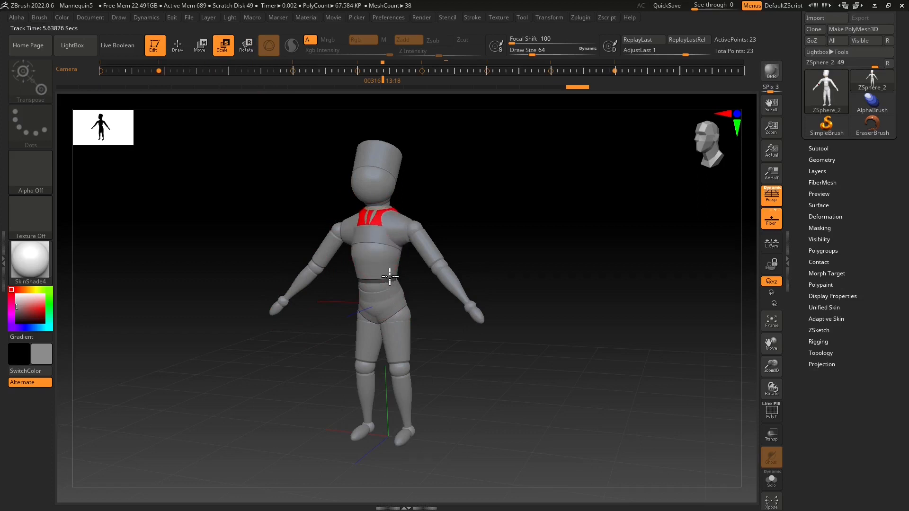
drag(336, 224, 339, 294)
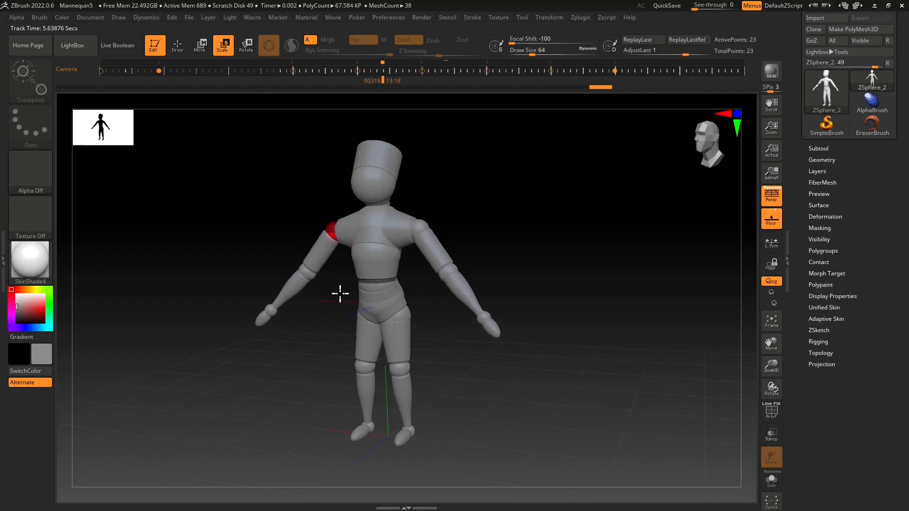
drag(429, 223, 422, 420)
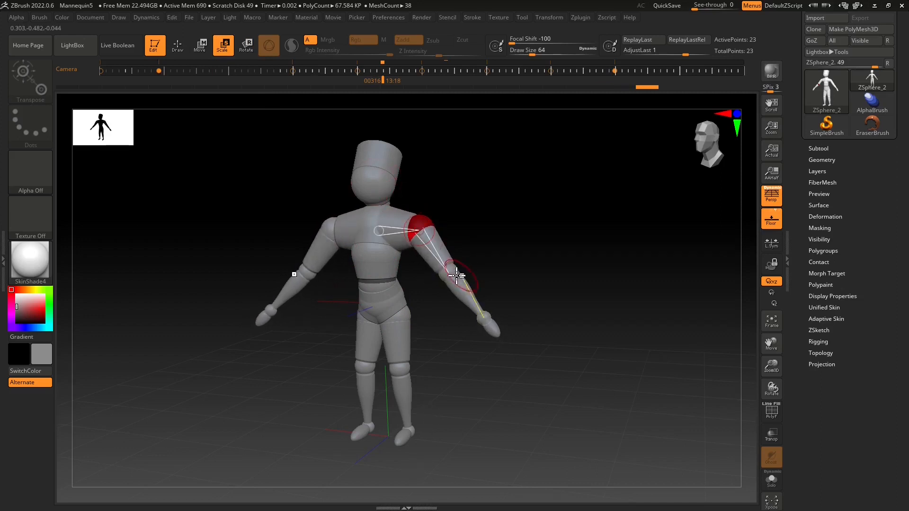
drag(379, 288, 350, 371)
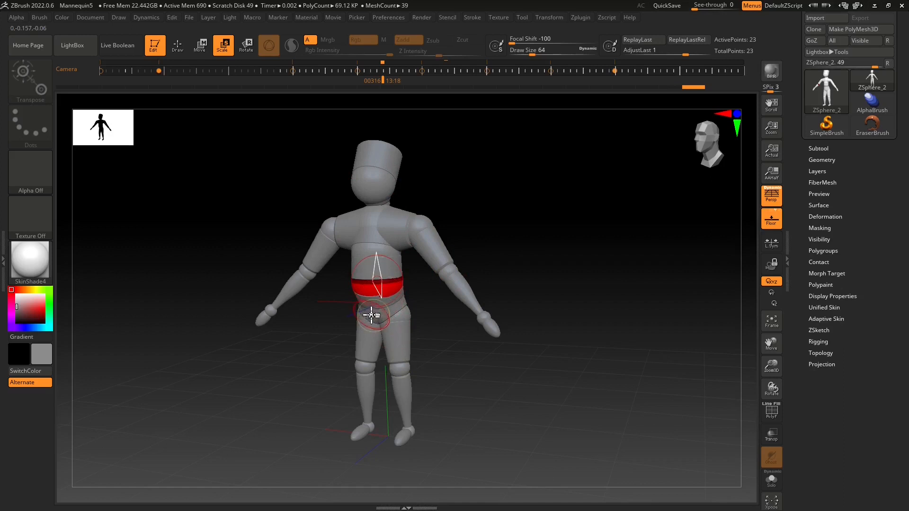
Enlarge the head with Scale from a side view and move it slightly upward.
drag(445, 341, 726, 177)
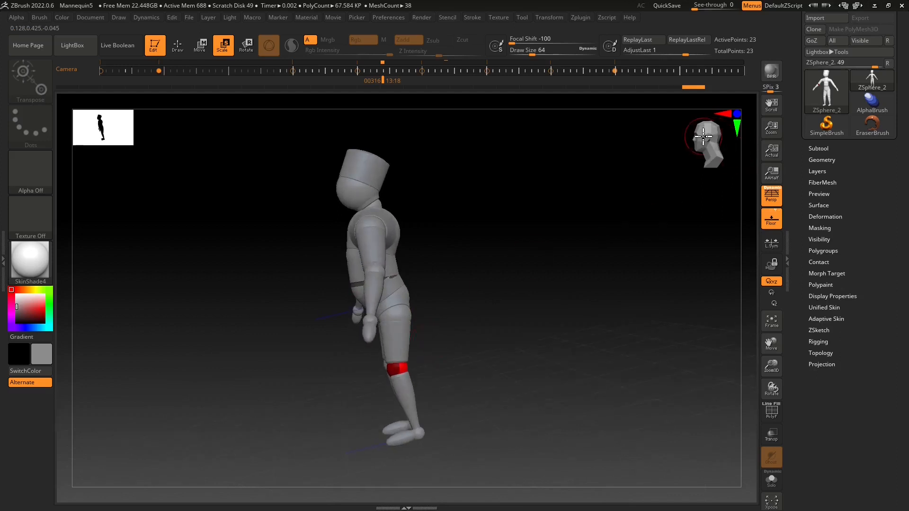
key(ctrl+z)
drag(373, 178, 365, 243)
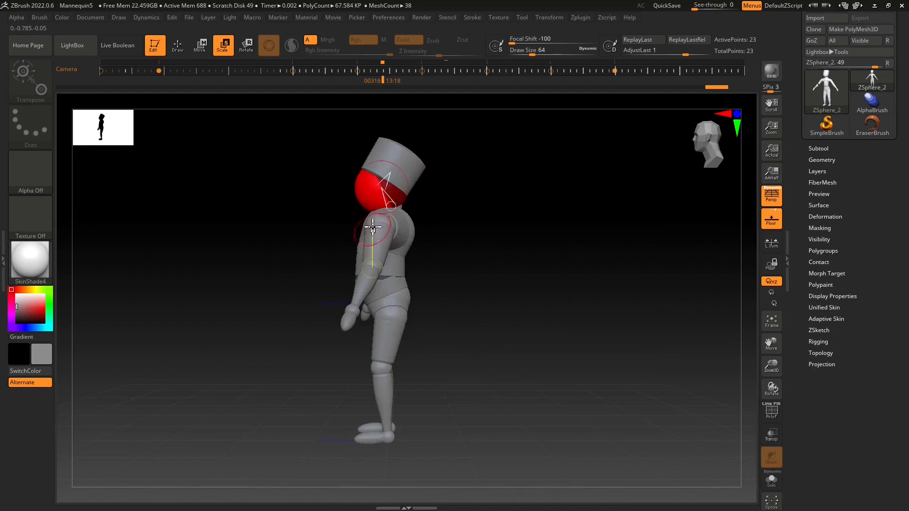
key(w)
mouse_move(373, 192)
mouse_down()
mouse_move(371, 172)
mouse_move(371, 187)
mouse_up()
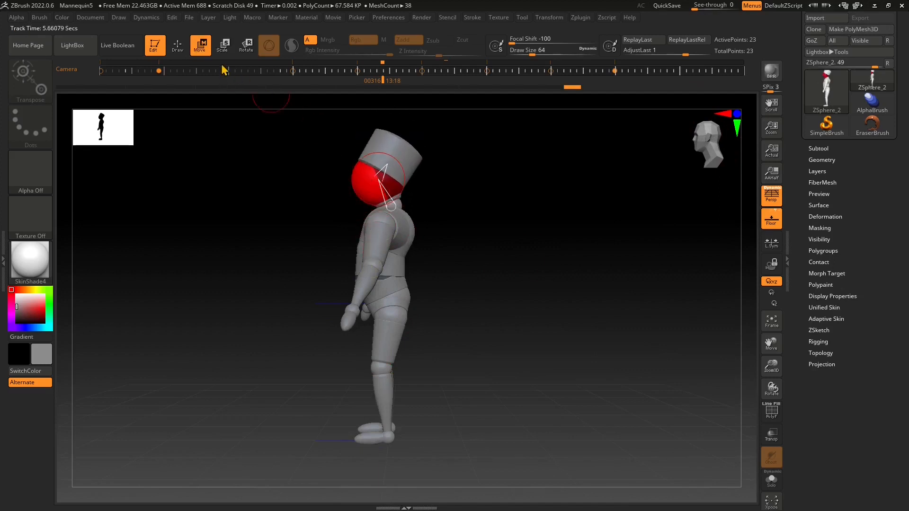
Move the hips and knees backward to bend the legs into a crouch, and reposition the torso above the waist.
drag(406, 299, 424, 354)
click(388, 311)
drag(425, 357, 432, 302)
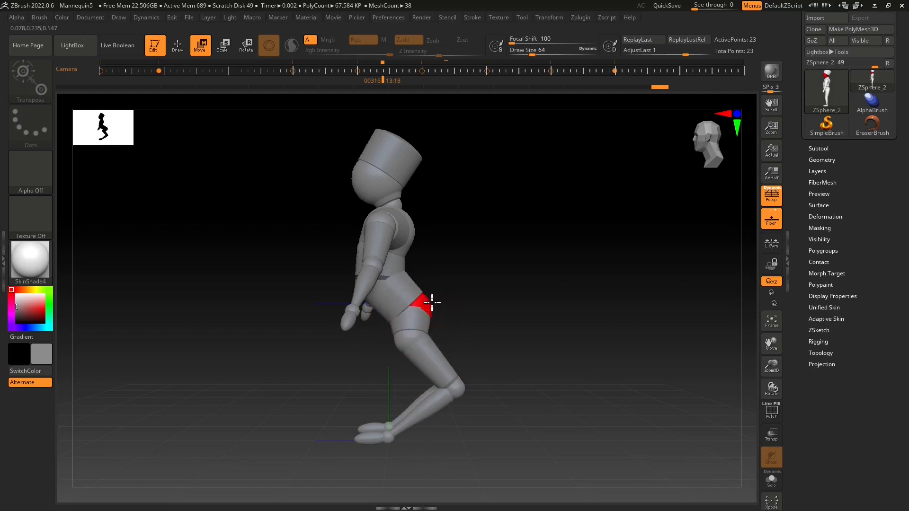
drag(397, 260, 387, 283)
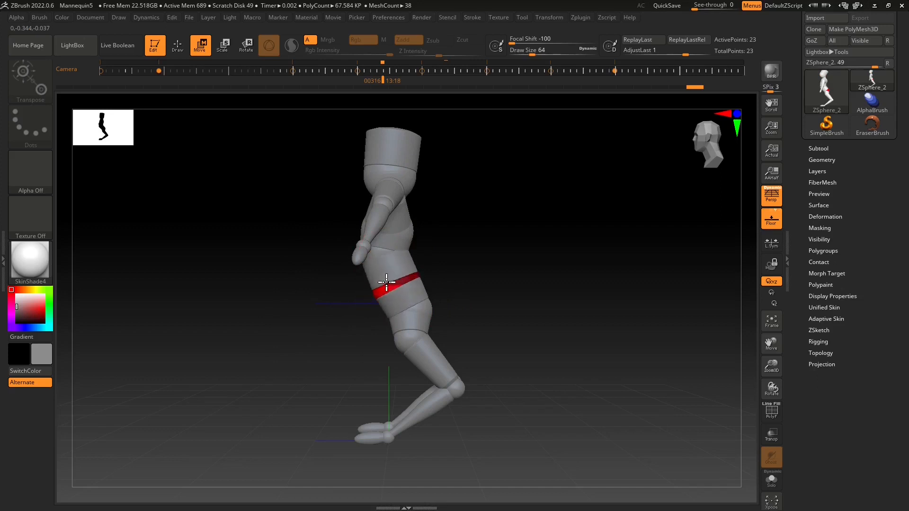
Raise the hands into a bent-arm pose and adjust the placement of the foot in the crouch.
right_drag(383, 241, 388, 260)
drag(360, 184, 315, 213)
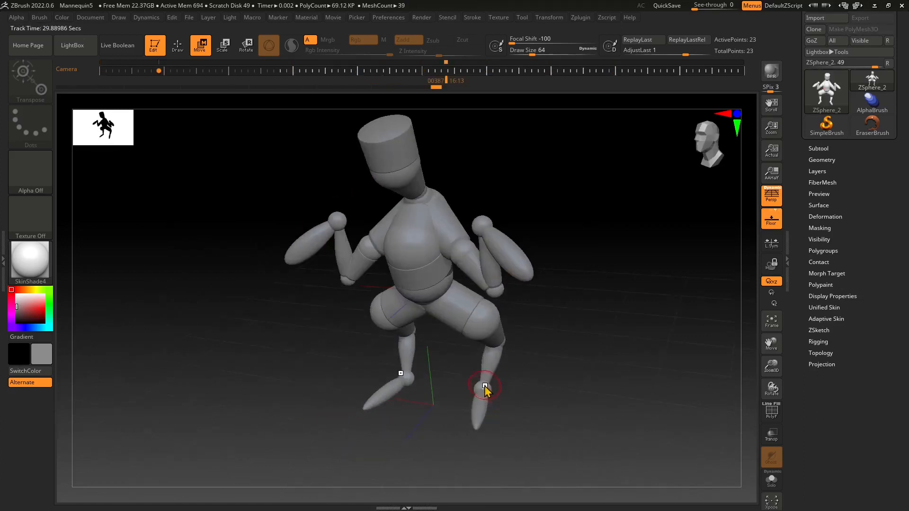
drag(486, 388, 488, 391)
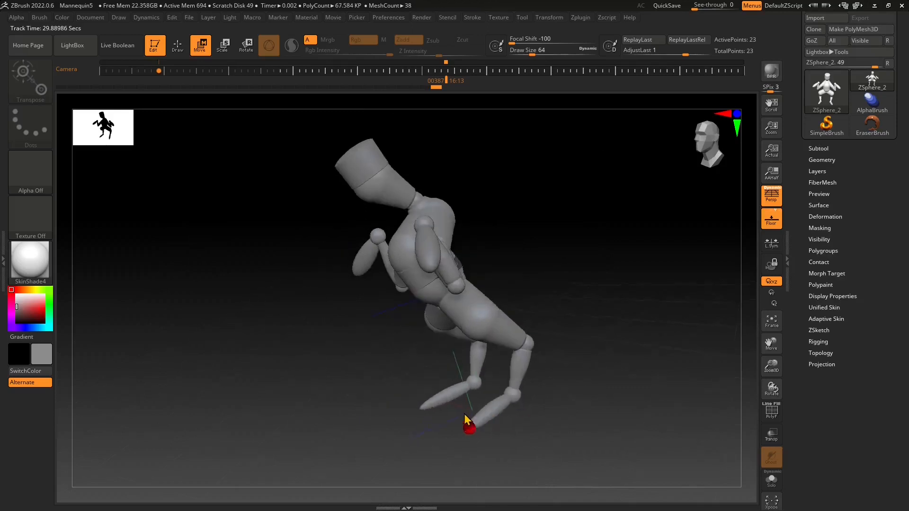
Enlarge the mannequin's ankle joints with Scale and slightly adjust an ankle's position with Move.
drag(259, 124, 253, 95)
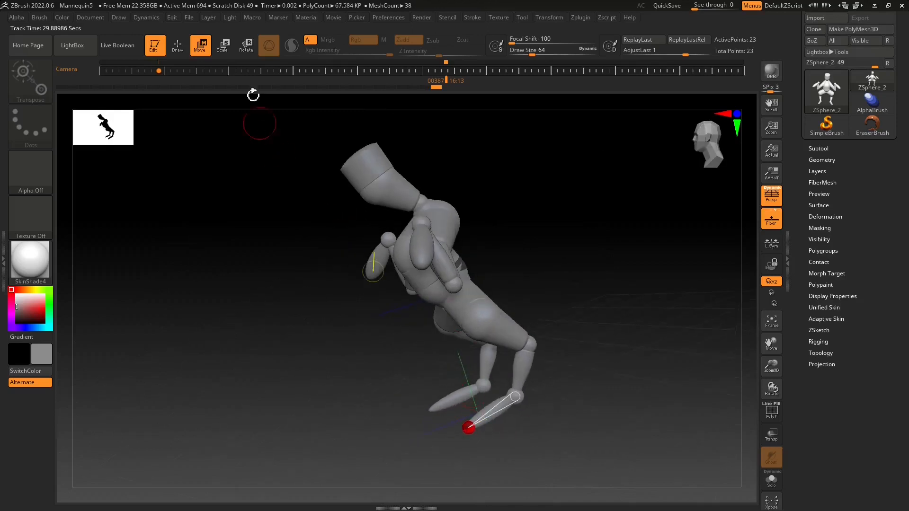
click(222, 47)
drag(516, 396, 526, 389)
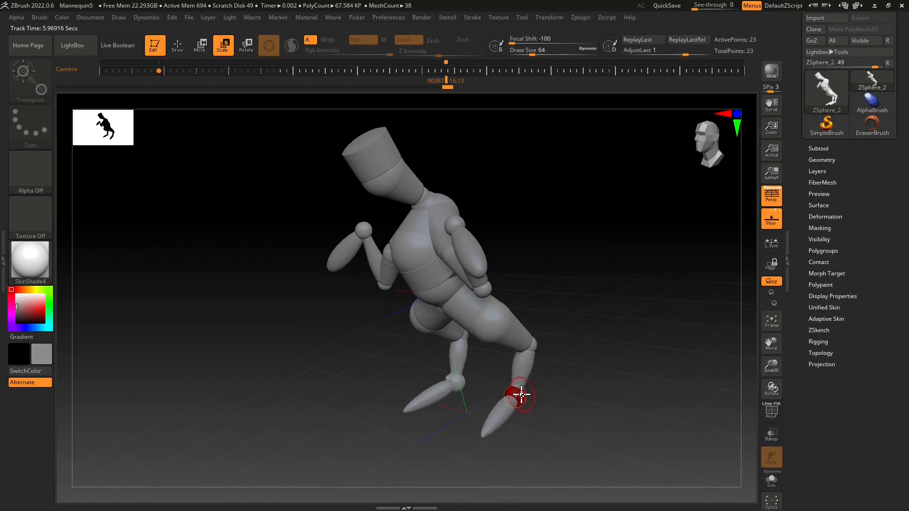
drag(522, 395, 544, 475)
mouse_move(437, 436)
mouse_down()
mouse_move(459, 438)
mouse_move(417, 420)
mouse_move(440, 414)
mouse_move(438, 382)
mouse_move(438, 396)
mouse_up()
ctrl+right_drag(438, 397, 438, 404)
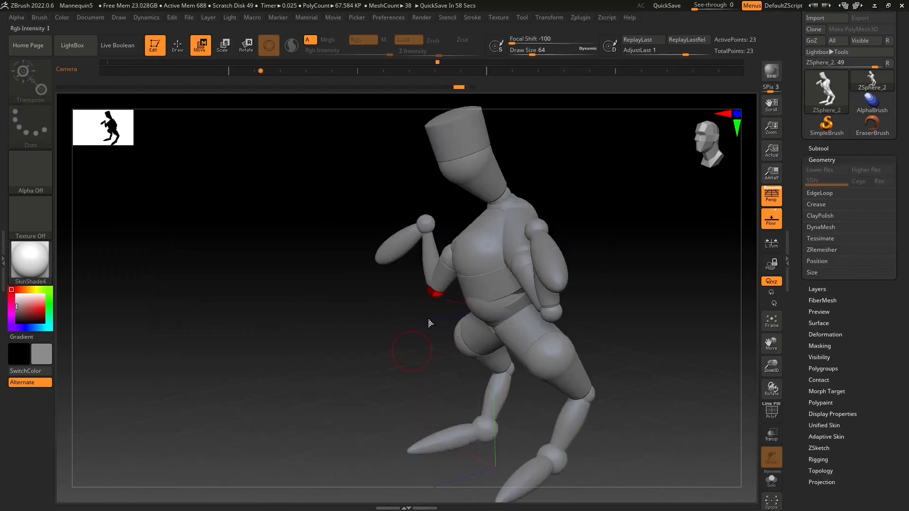
mouse_move(423, 350)
right_down()
mouse_move(450, 345)
mouse_move(435, 337)
right_up()
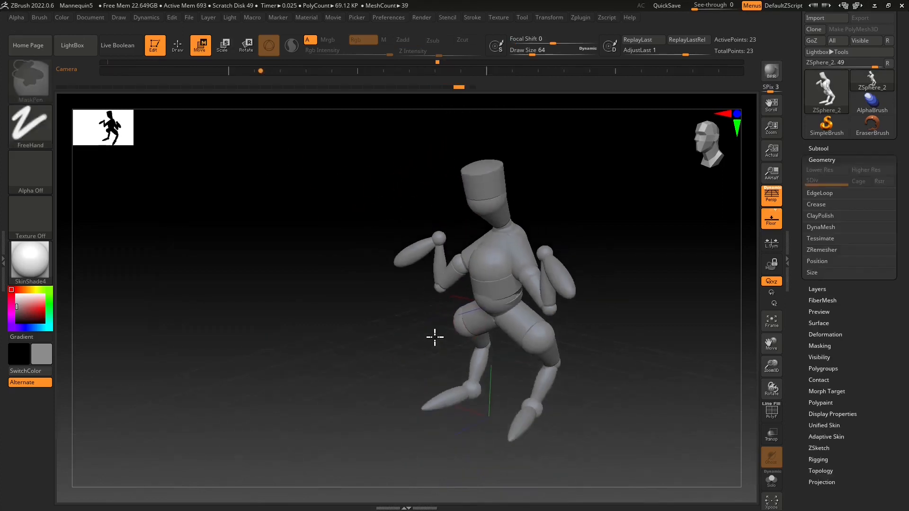
mouse_move(479, 381)
mouse_down()
mouse_move(469, 382)
mouse_move(475, 376)
mouse_up()
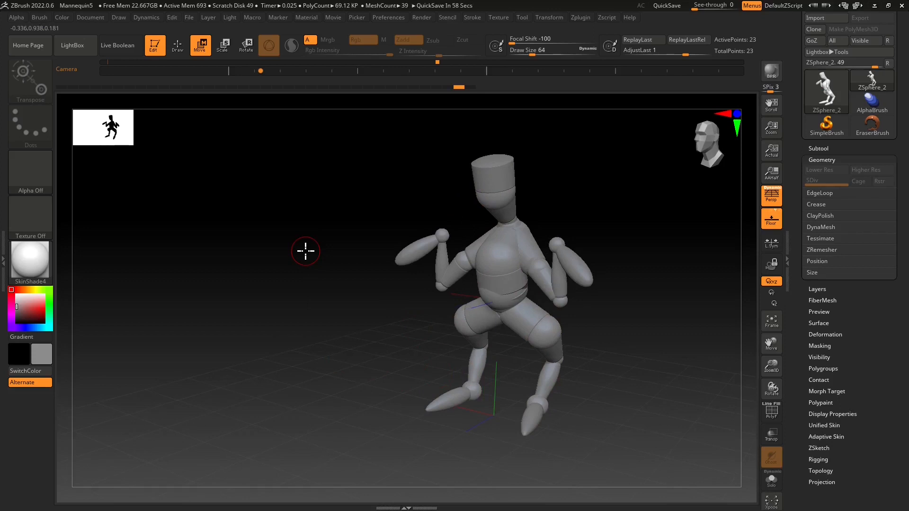
Switch the mannequin to 2.5D mode, clear it from the canvas, and return it to Edit mode.
click(176, 45)
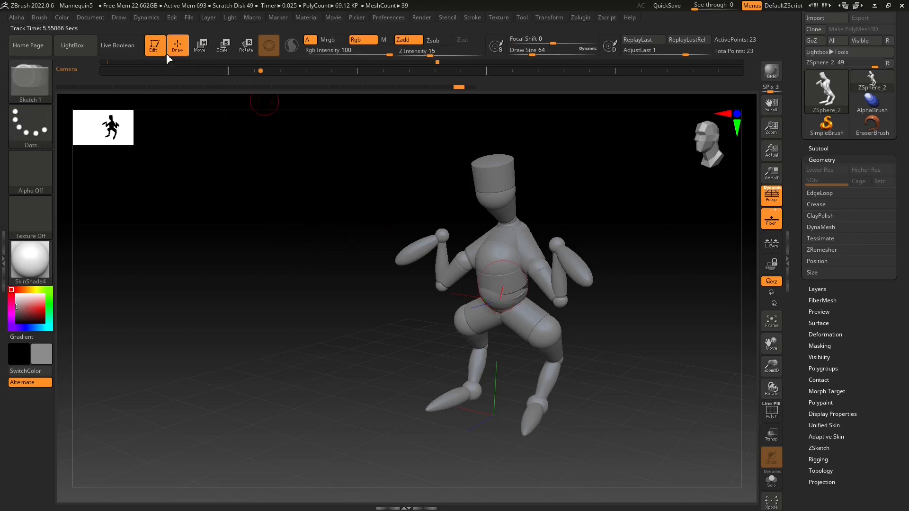
click(158, 48)
click(81, 71)
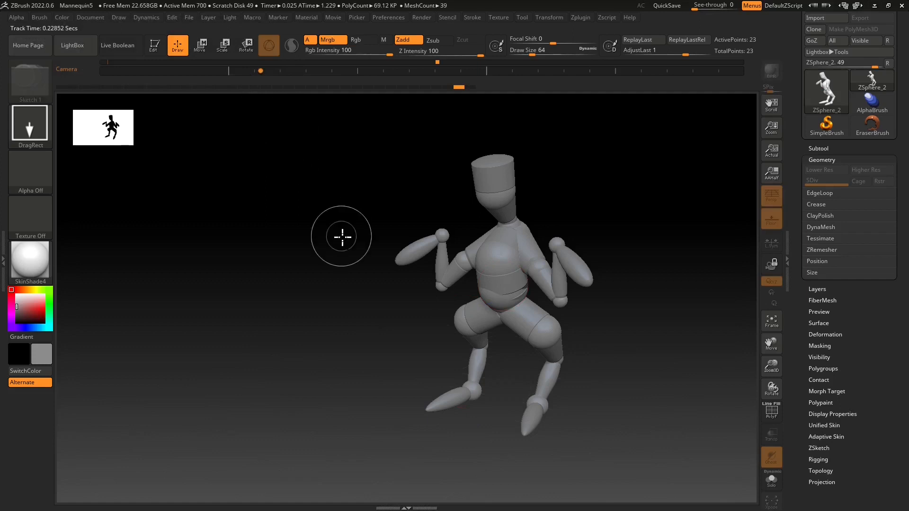
key(ctrl+n)
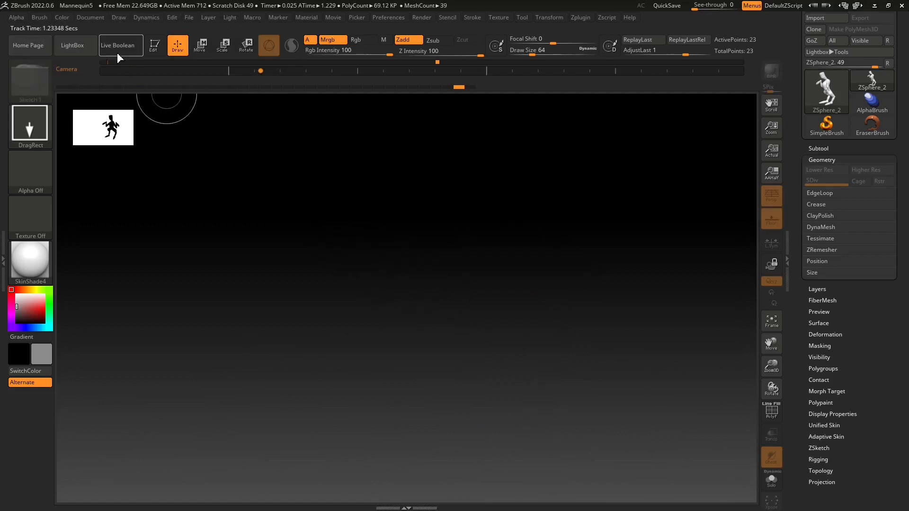
click(156, 50)
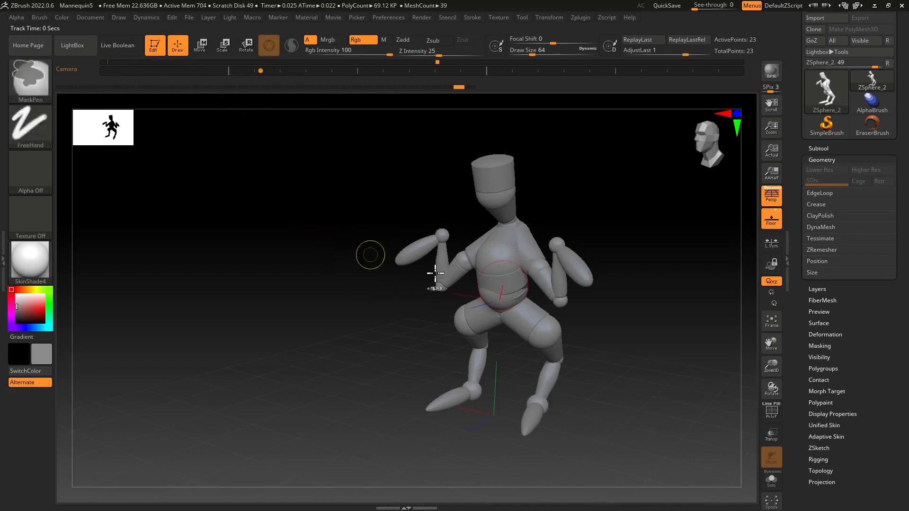
Take the mannequin out of 3D Edit mode by switching to 2.5D, and clear the canvas.
click(149, 53)
click(72, 73)
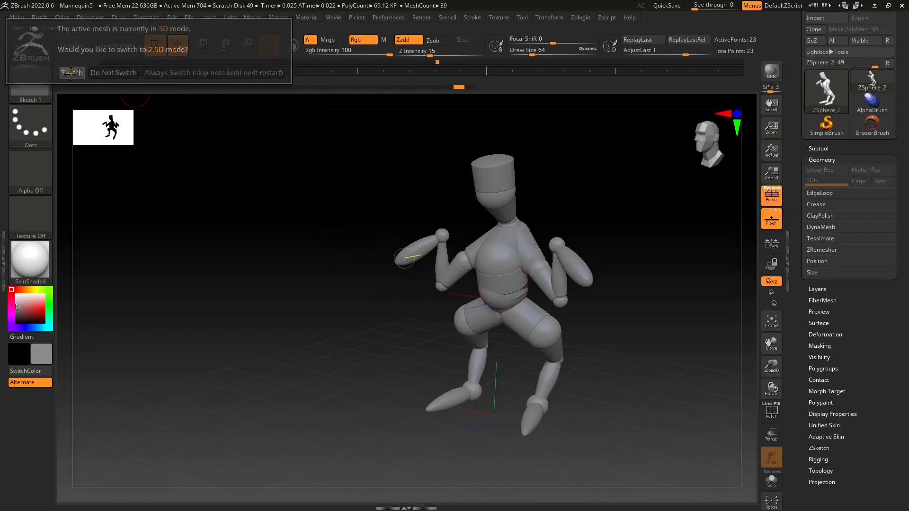
key(ctrl+n)
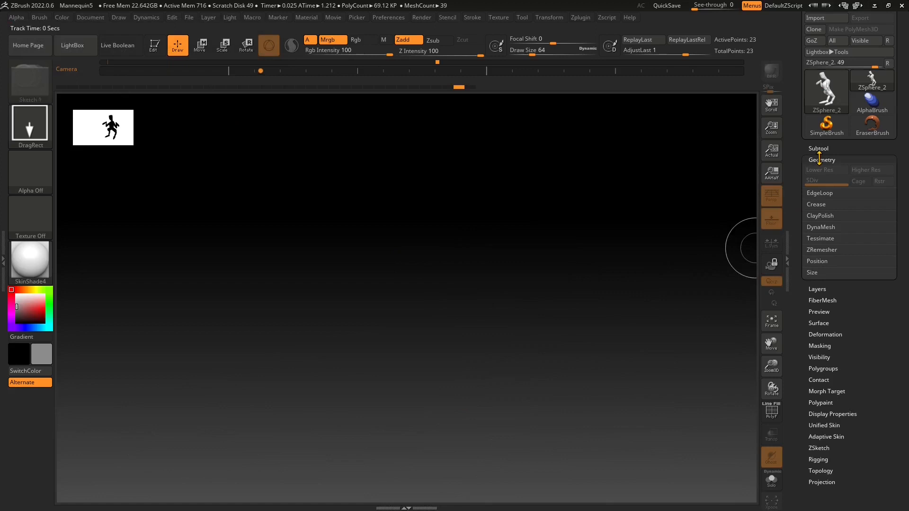
Collapse the Geometry settings and choose ZSphere from the 3D meshes as the active tool.
click(819, 160)
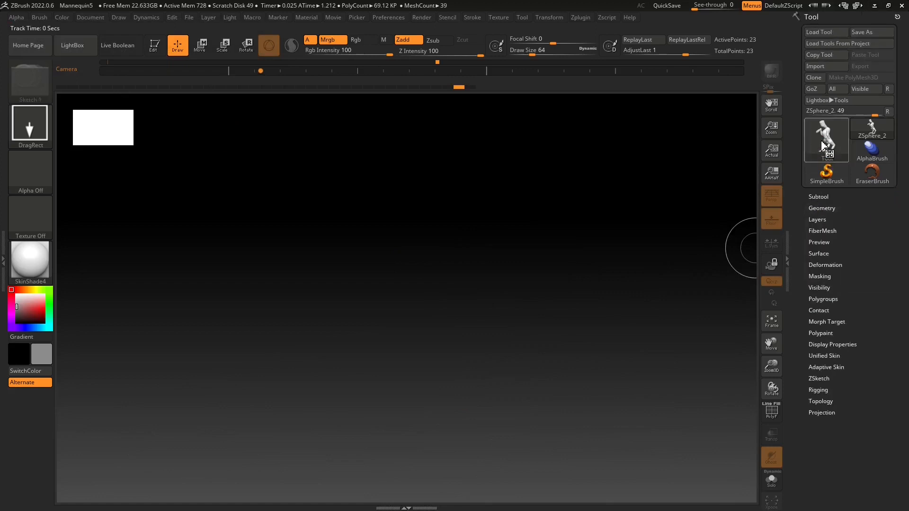
click(823, 142)
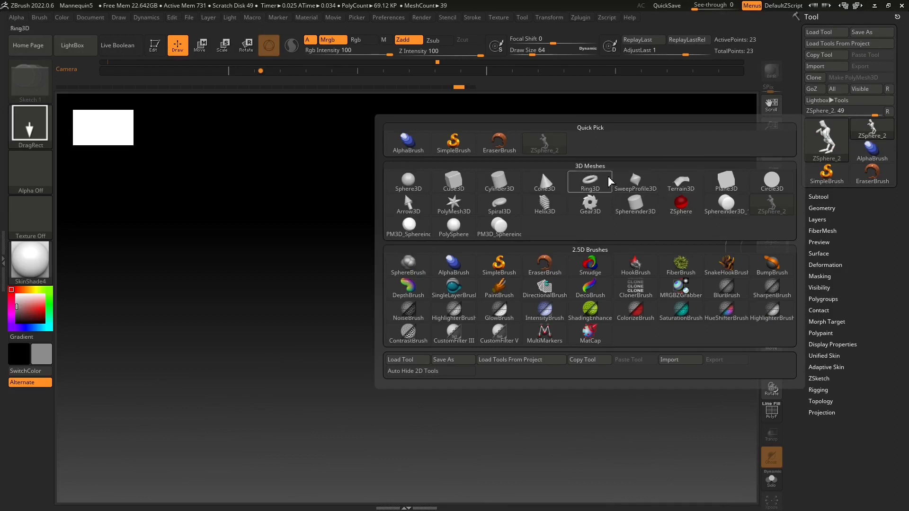
click(681, 210)
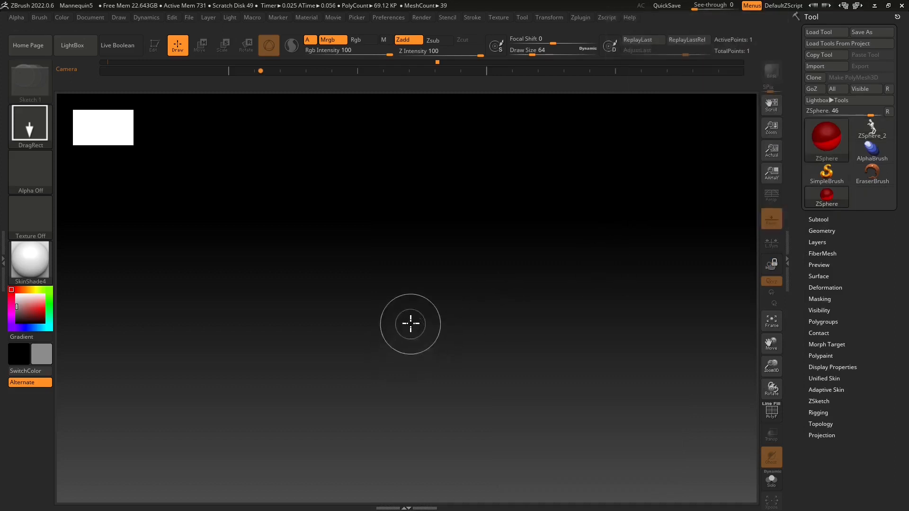
Draw a ZSphere near the canvas centre and place a diagonal chain of smaller ZSpheres beside it.
mouse_move(420, 306)
mouse_down()
mouse_move(432, 385)
mouse_move(465, 444)
mouse_move(429, 414)
mouse_move(422, 448)
mouse_up()
key(t)
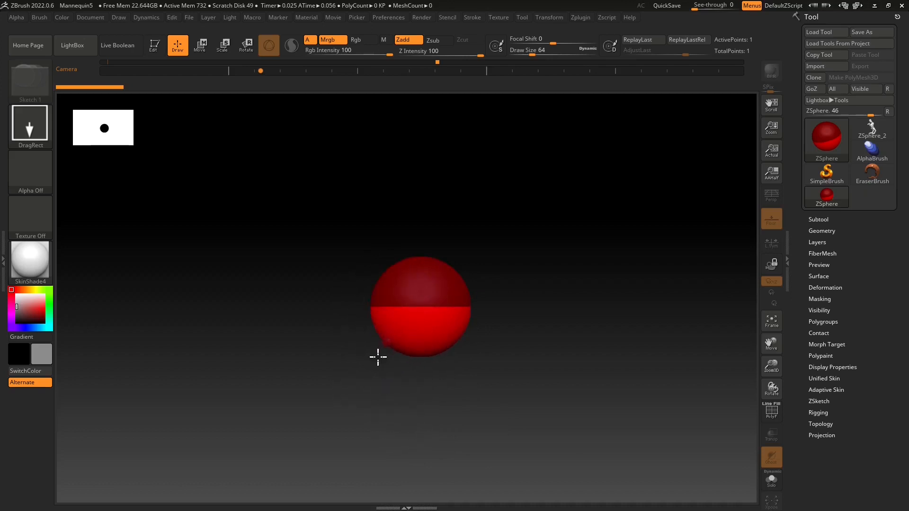
drag(348, 386, 327, 411)
mouse_move(355, 358)
mouse_down()
mouse_move(280, 368)
mouse_move(310, 375)
mouse_move(246, 381)
mouse_up()
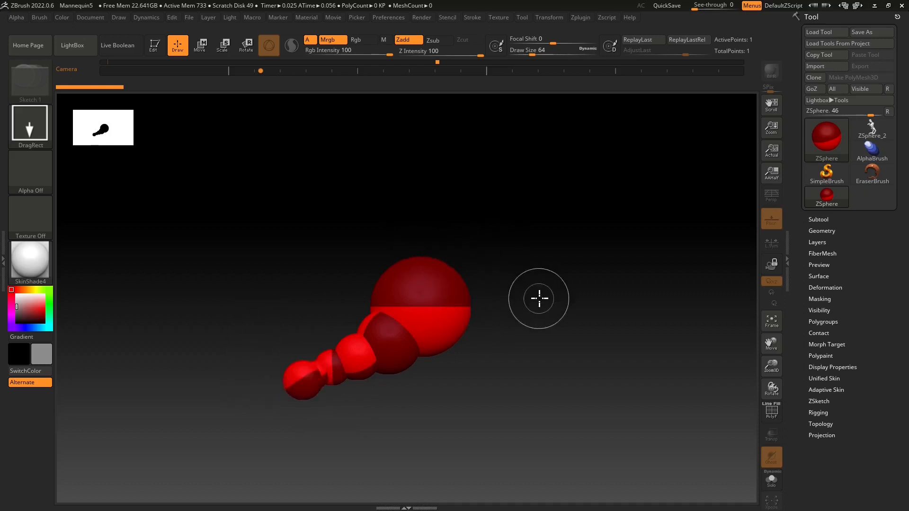
Undo the chain of smaller ZSpheres and clear the canvas.
key(ctrl+z)
key(ctrl+z)
key(ctrl+z)
key(ctrl+z)
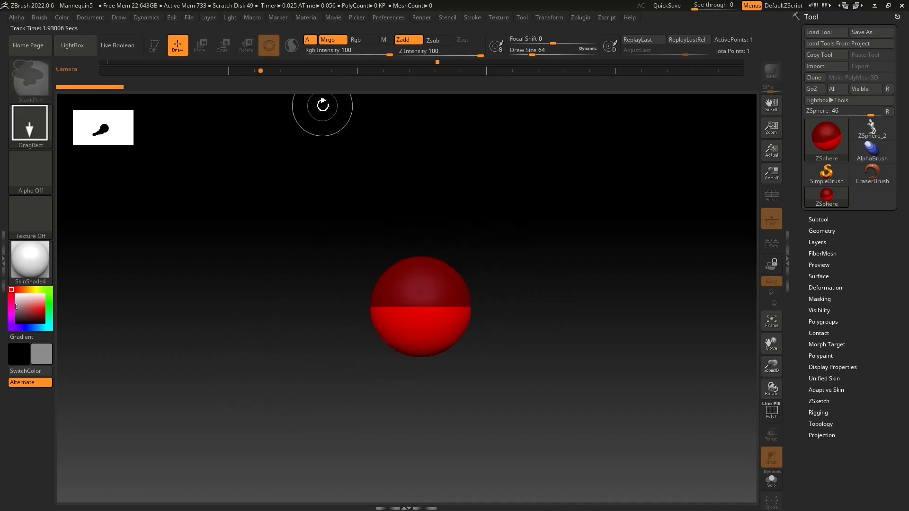
key(ctrl+n)
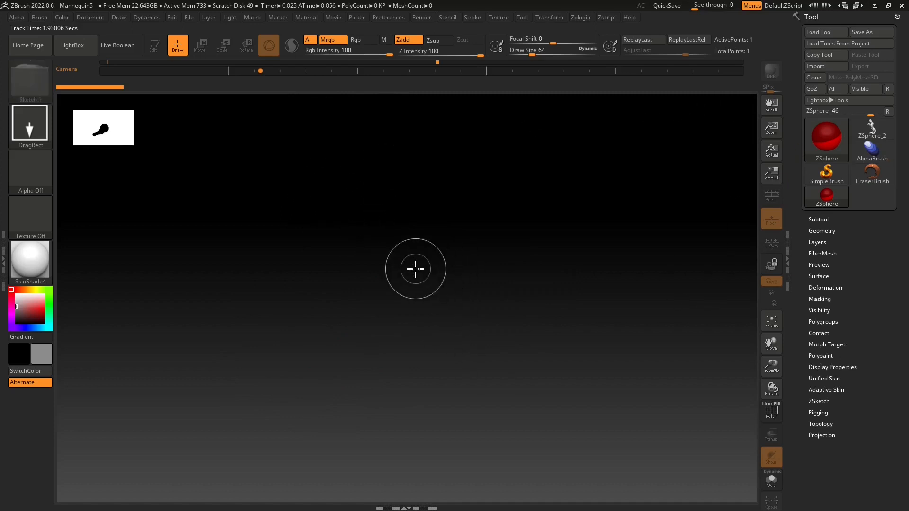
Draw a single ZSphere in the middle of the canvas and put it into Edit mode.
drag(414, 268, 430, 418)
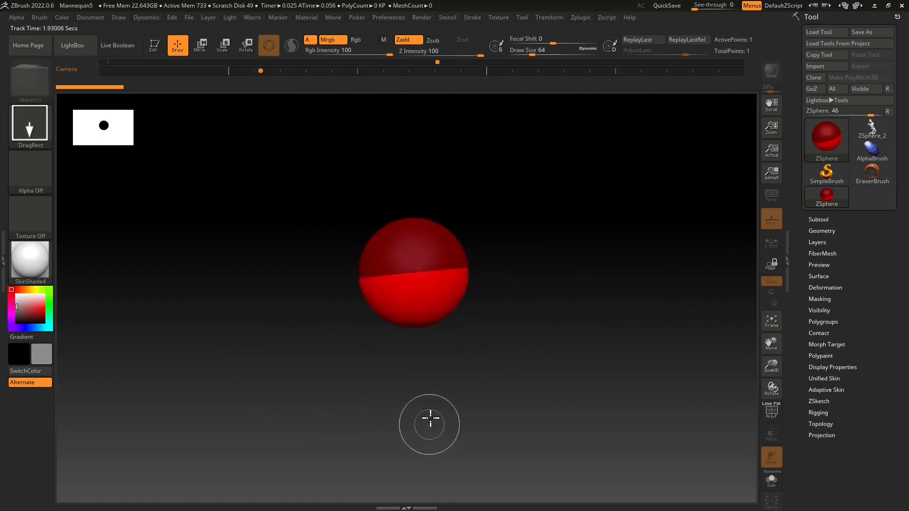
click(149, 52)
mouse_move(292, 253)
right_down()
mouse_move(322, 342)
mouse_move(328, 307)
right_up()
right_drag(343, 349, 407, 243)
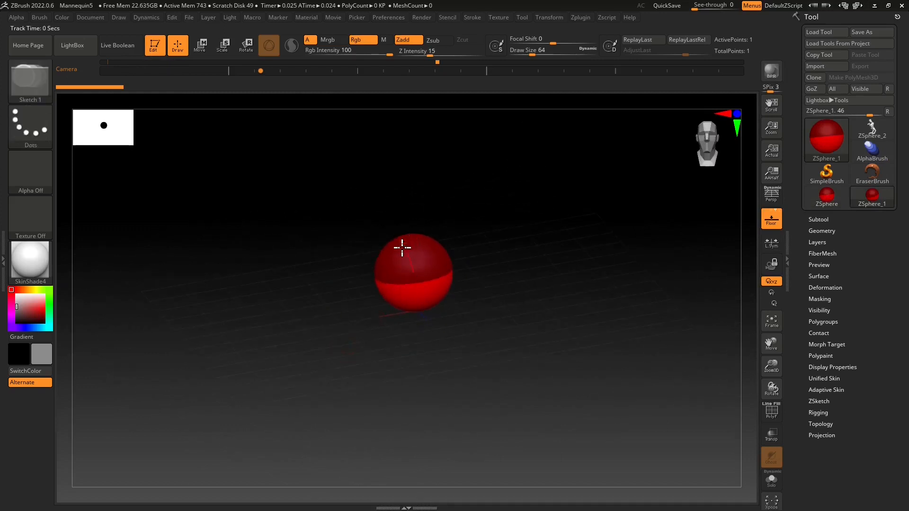
Try adding a child ZSphere to the side of the root sphere and pulling it outward with Move.
drag(377, 280, 355, 284)
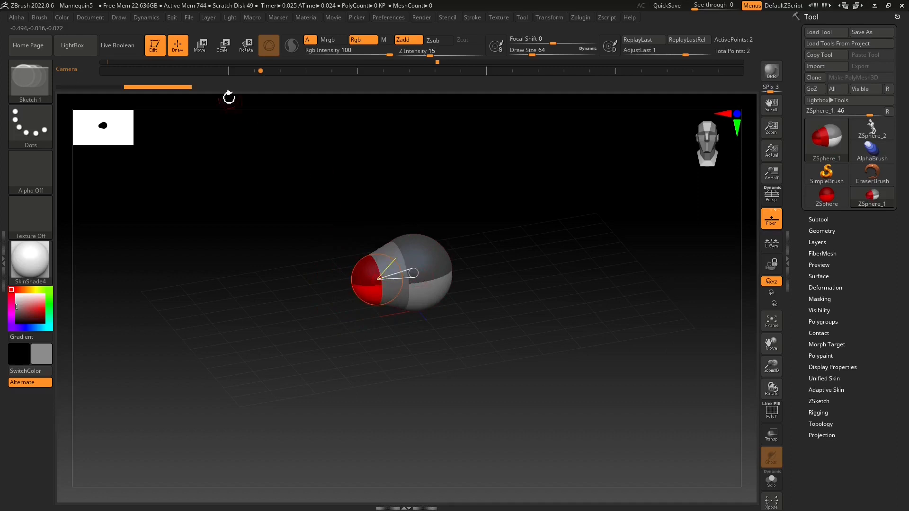
click(205, 53)
mouse_move(390, 282)
mouse_down()
mouse_move(281, 302)
mouse_move(223, 325)
mouse_up()
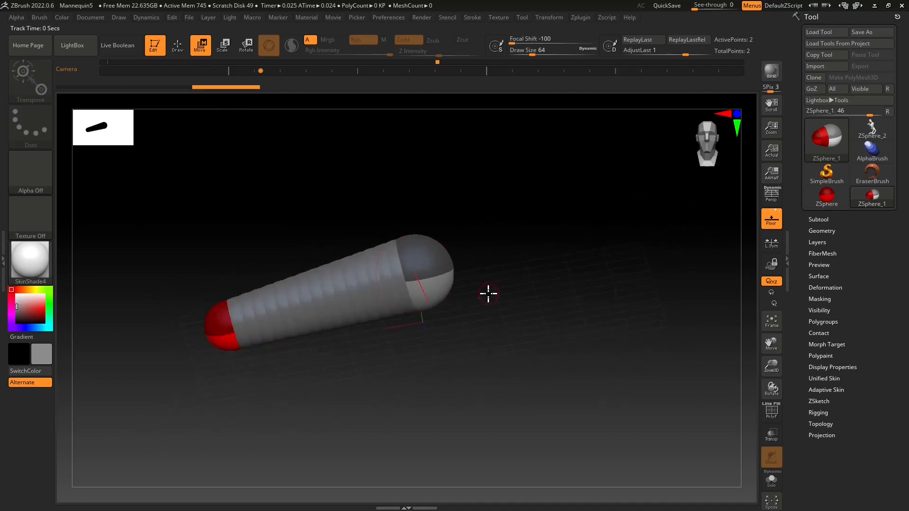
right_drag(448, 266, 421, 264)
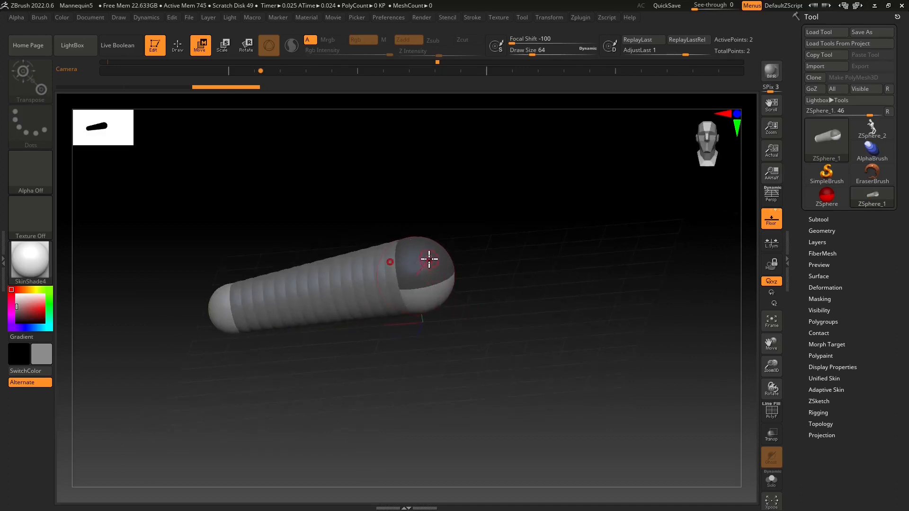
key(ctrl+z)
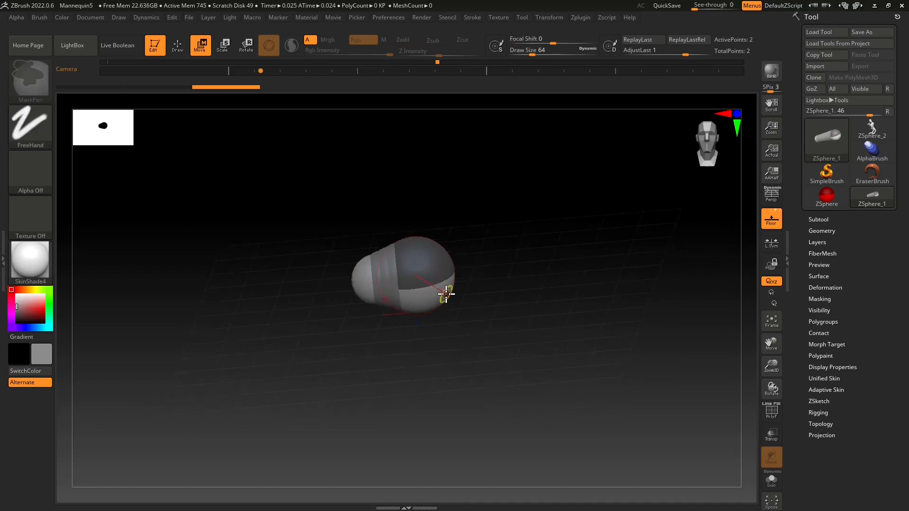
key(ctrl+z)
Raise the root ZSphere slightly, add two child ZSpheres on its upper half, and pull them outward with Move.
drag(386, 262, 390, 239)
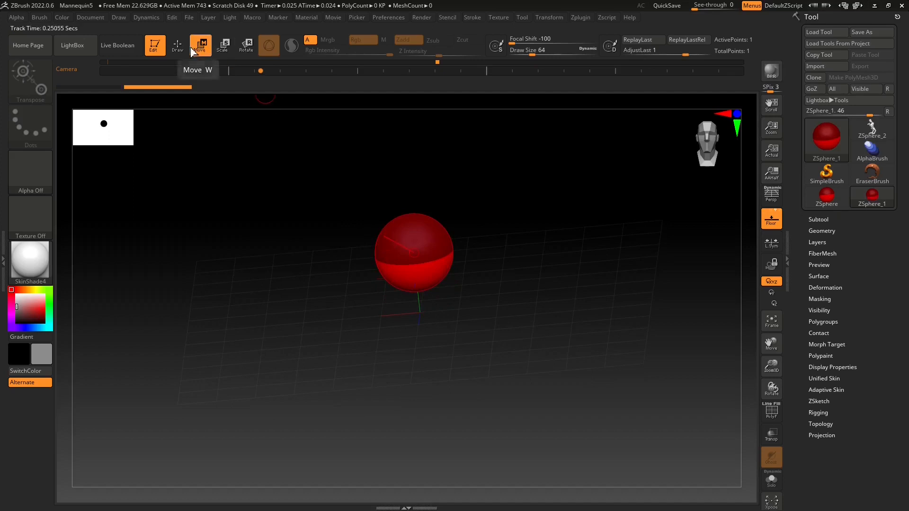
click(176, 50)
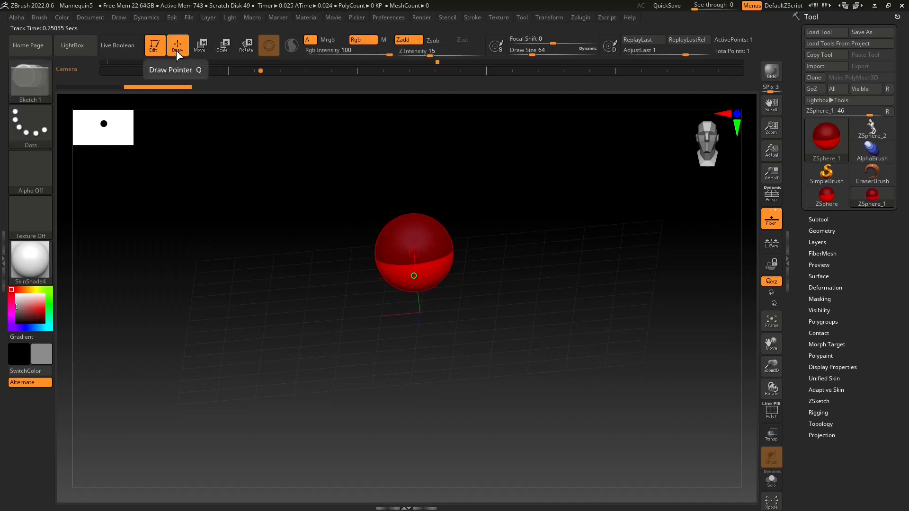
mouse_move(382, 230)
mouse_down()
mouse_move(272, 207)
mouse_move(340, 183)
mouse_move(366, 423)
mouse_move(345, 205)
mouse_move(365, 197)
mouse_move(362, 212)
mouse_up()
key(w)
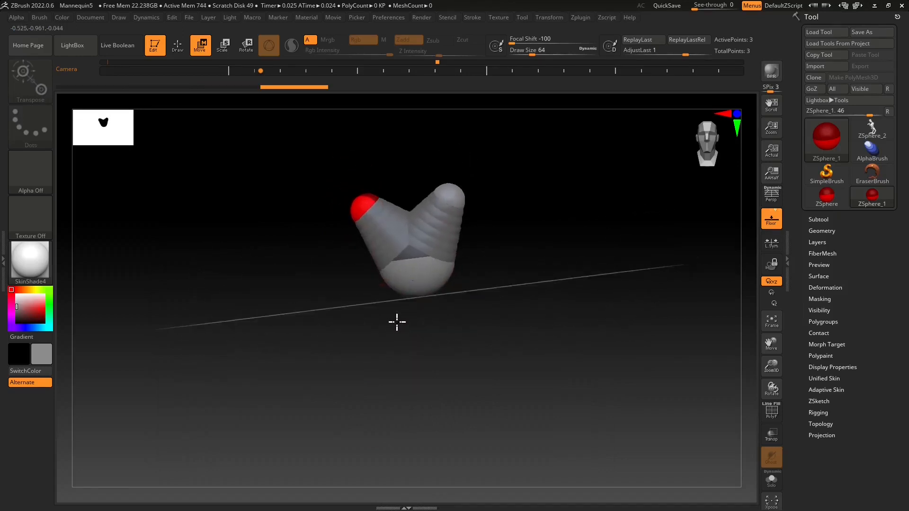